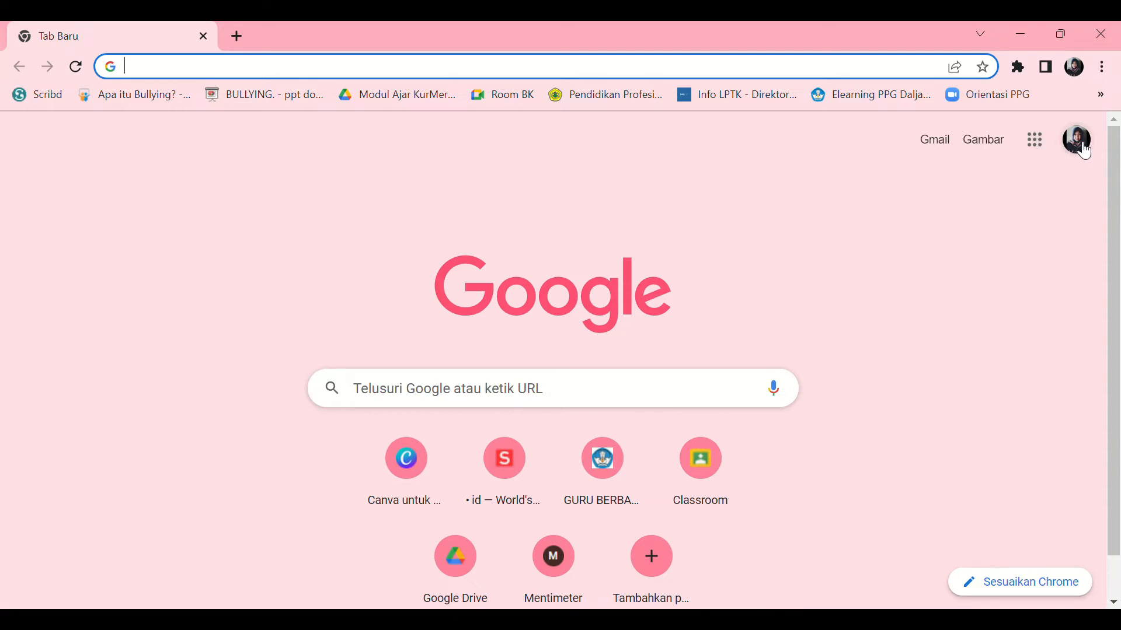
- Open the Skala Motivasi Belajar form from Google Drive, close it and return to the browser's start page
click(1043, 153)
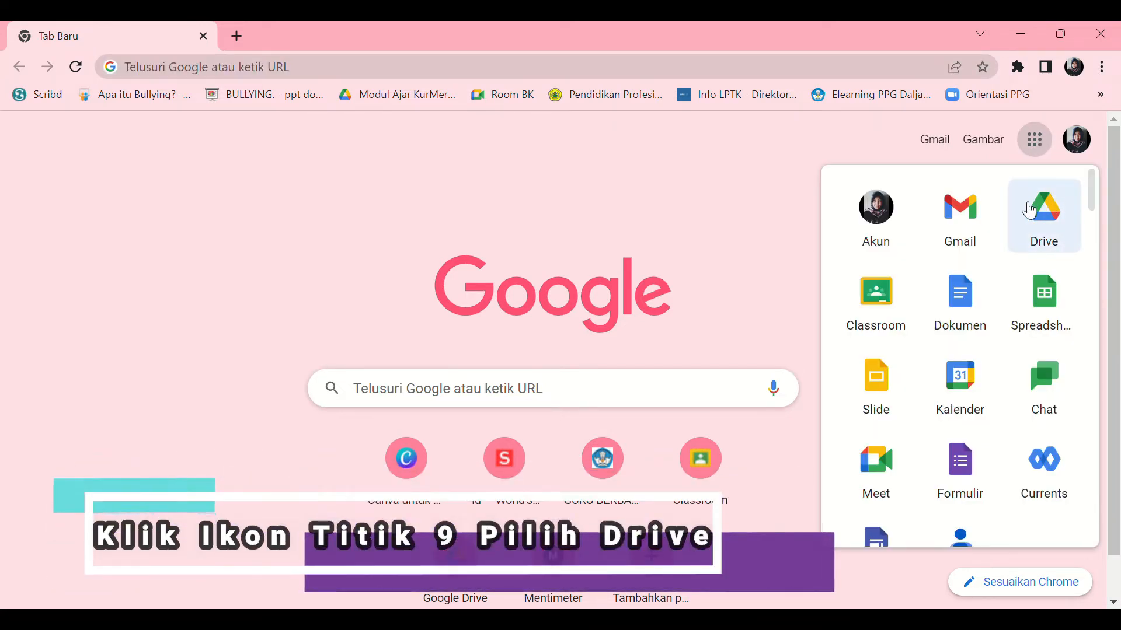
click(1050, 235)
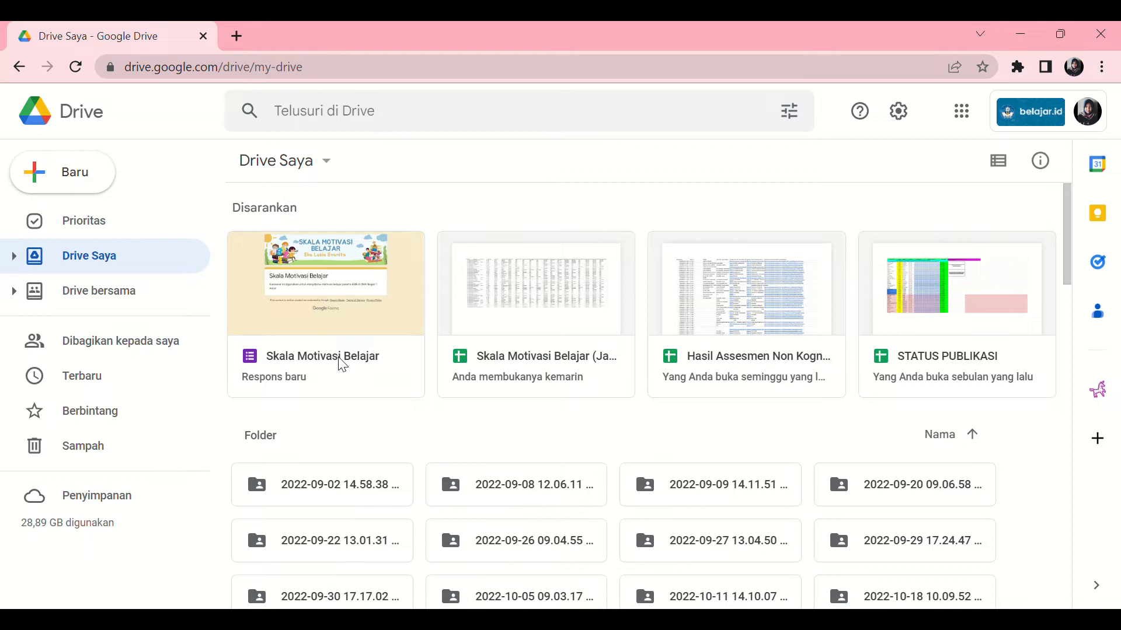
double_click(342, 365)
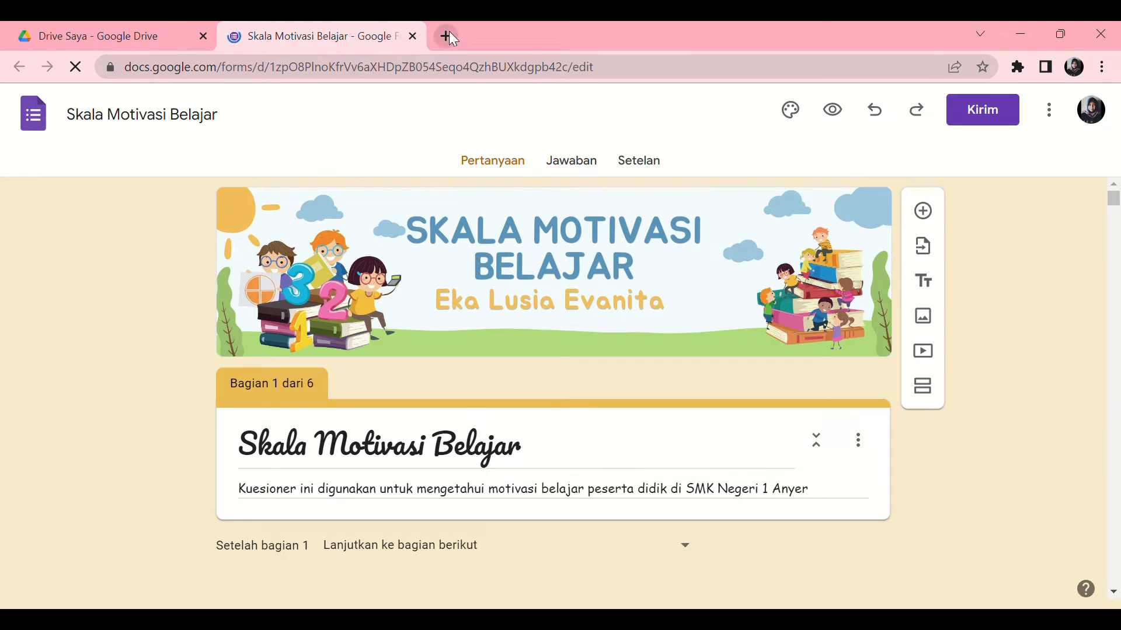
click(413, 35)
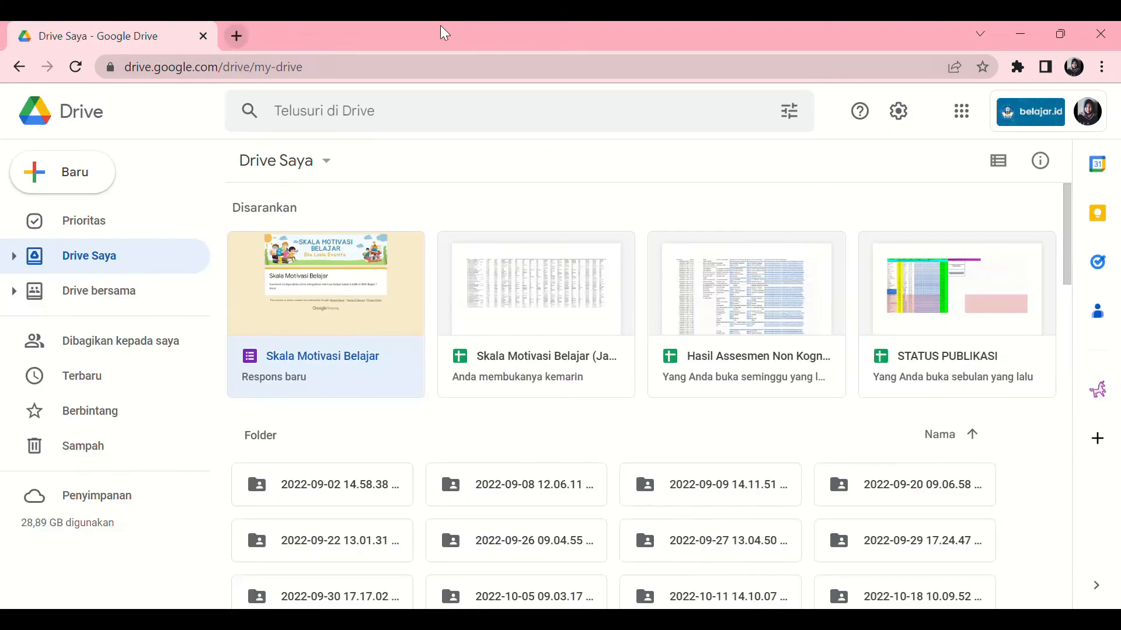
click(18, 68)
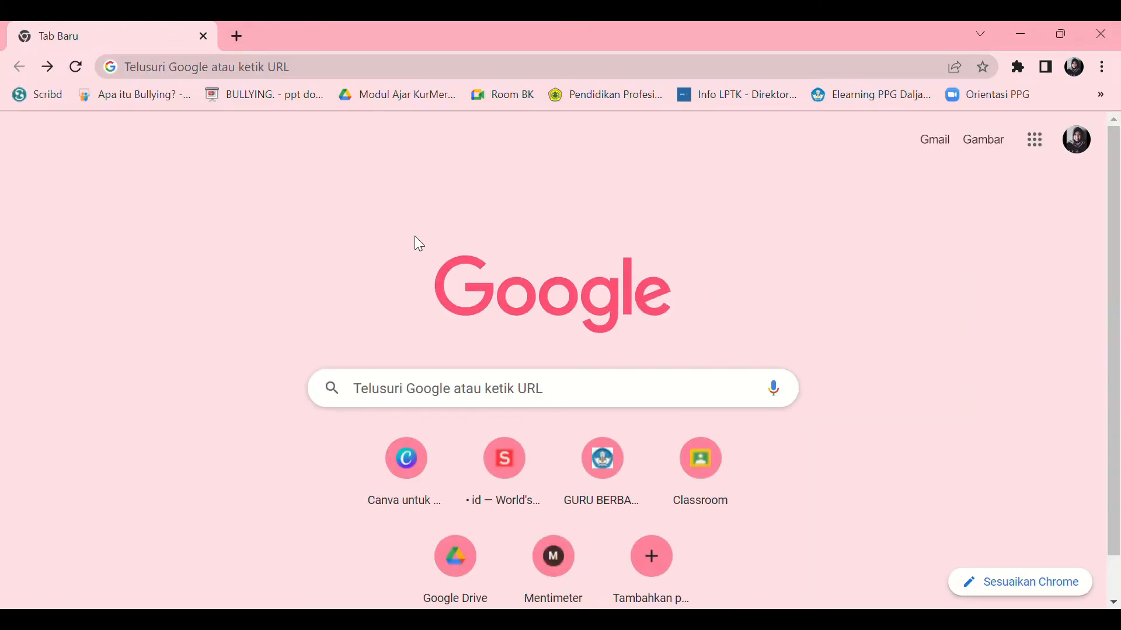
- Go to Google Forms from the Google apps and open the recent form Skala Motivasi Belajar
click(1040, 153)
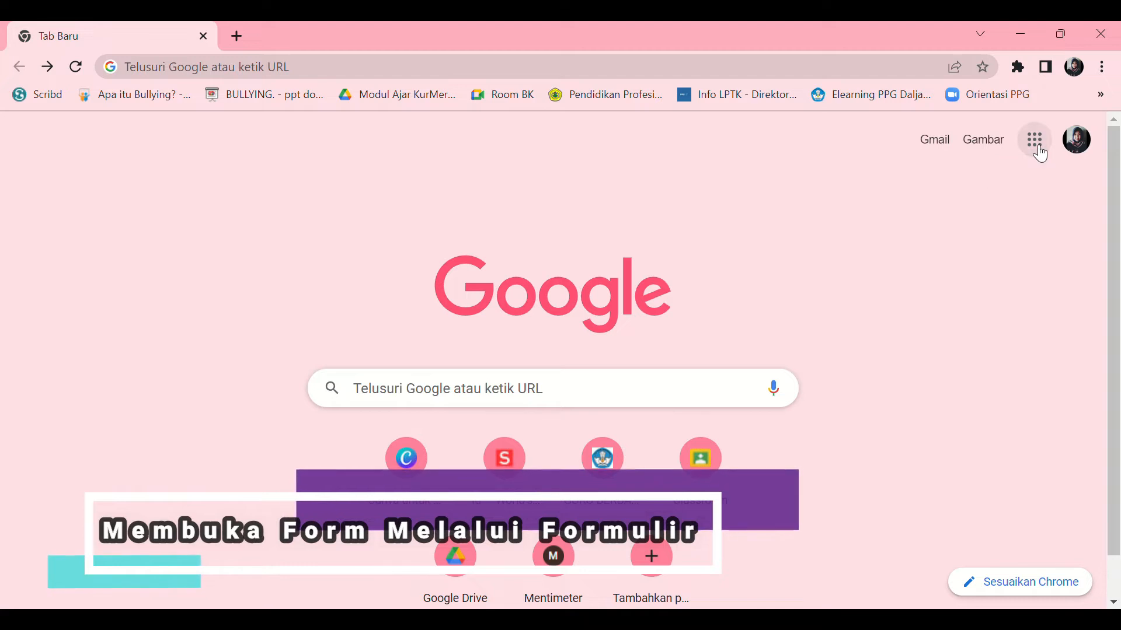
drag(1093, 224, 1094, 254)
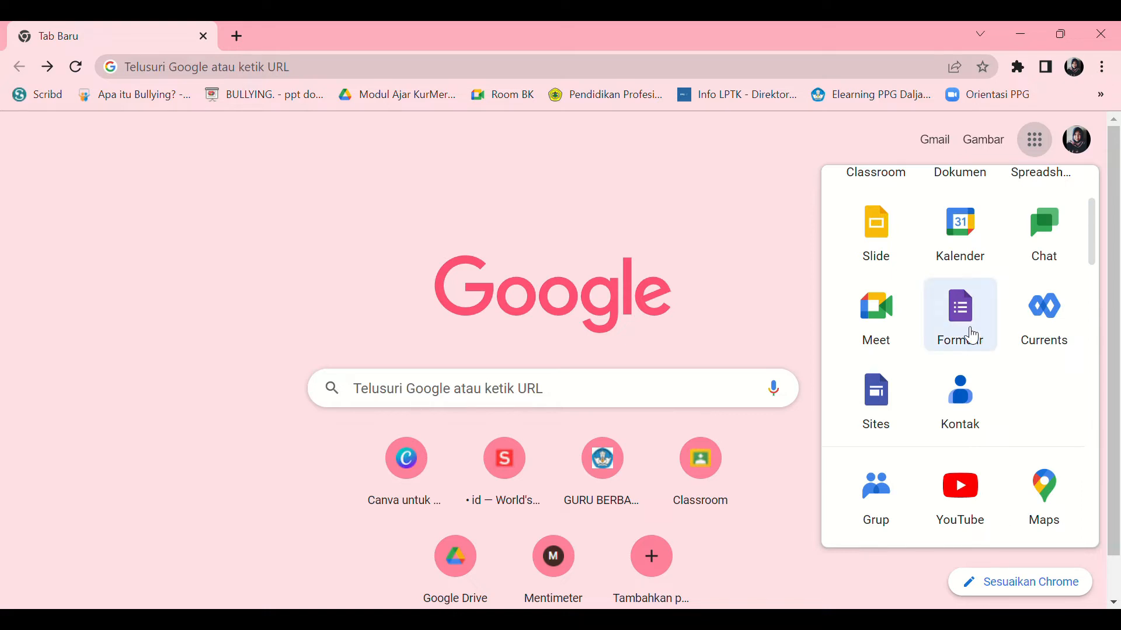
click(969, 334)
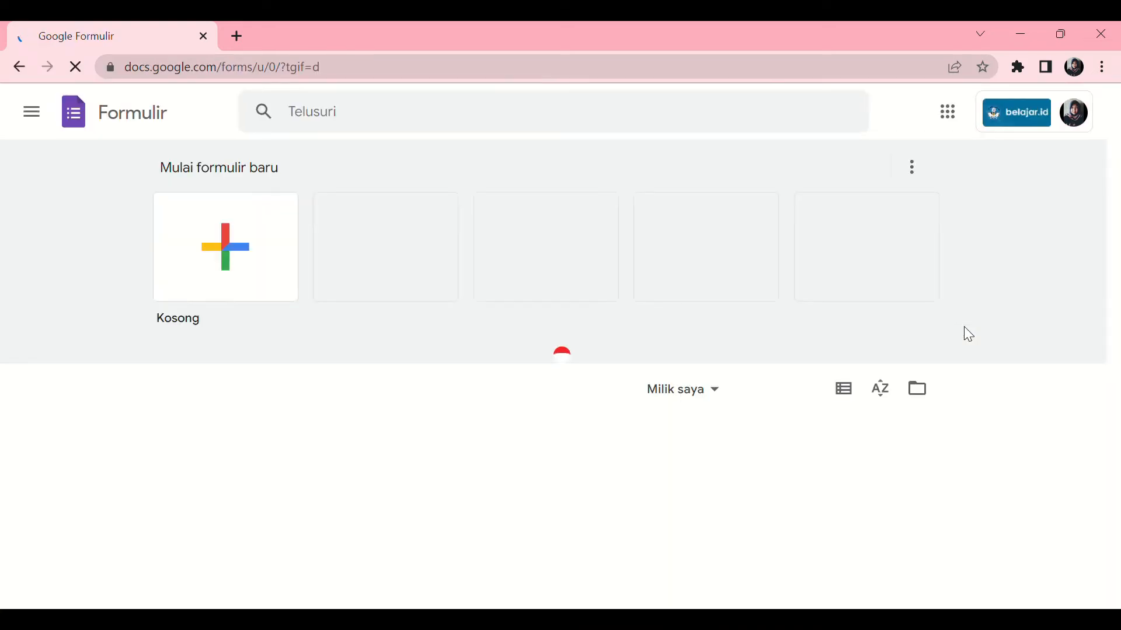
drag(1119, 129, 1118, 164)
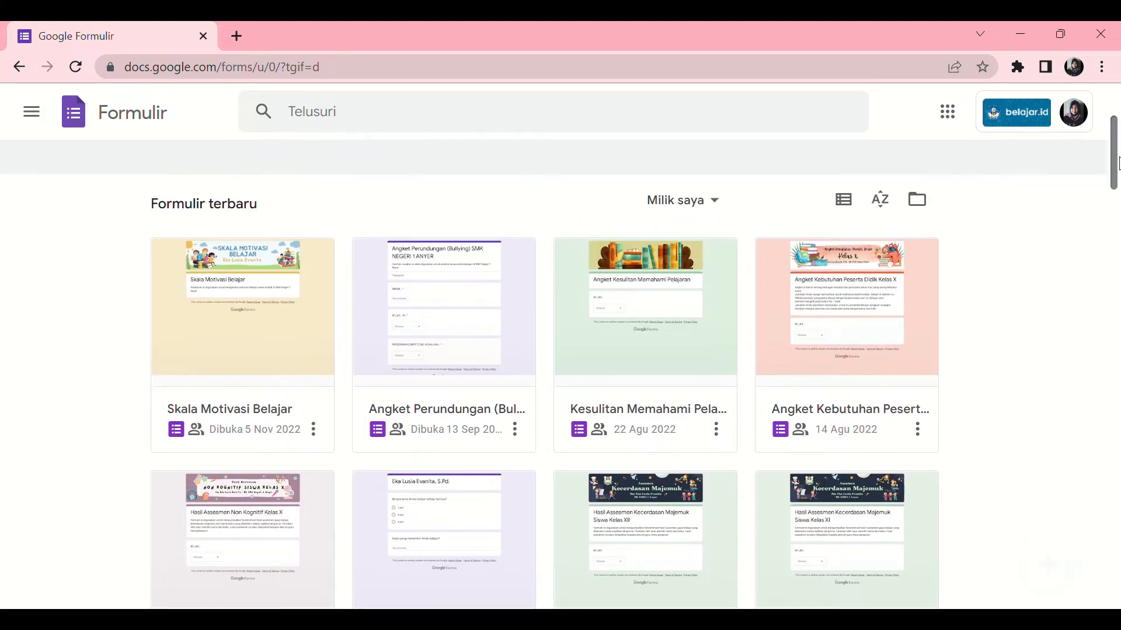
click(245, 333)
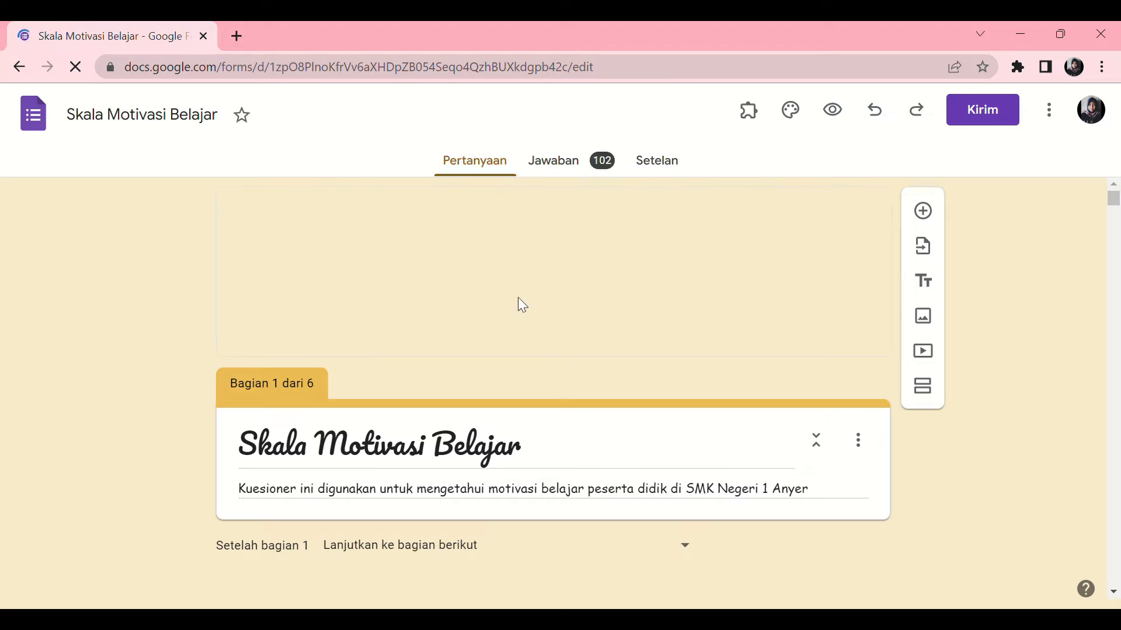
- Go to the form's responses and open them in the linked spreadsheet
mouse_move(1120, 197)
mouse_down()
mouse_move(1120, 206)
mouse_move(1119, 175)
mouse_up()
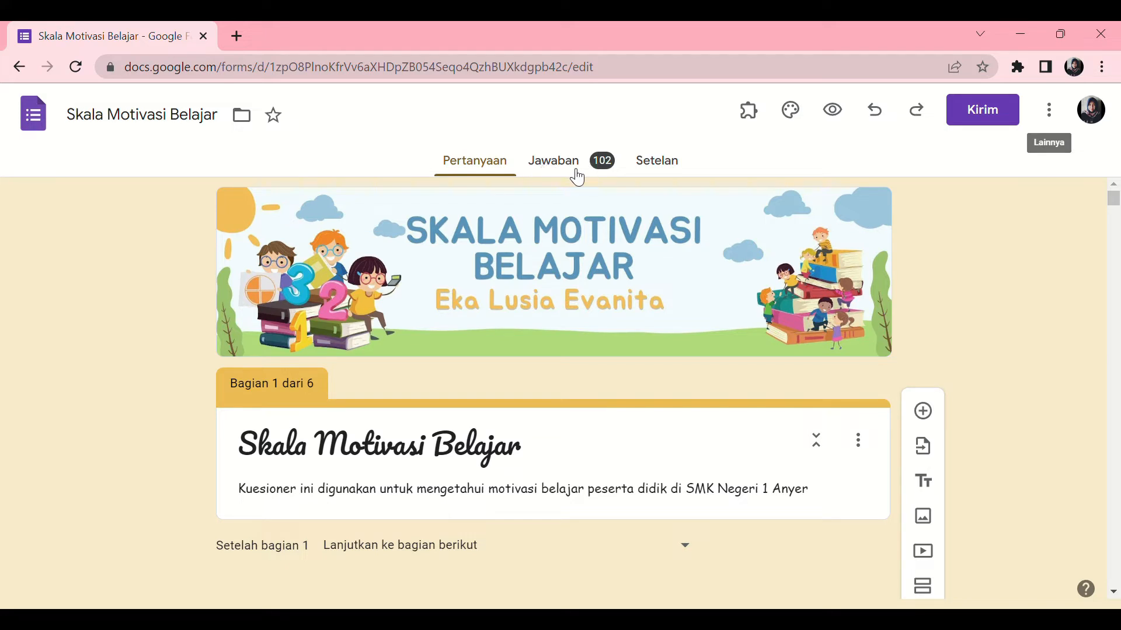
click(612, 172)
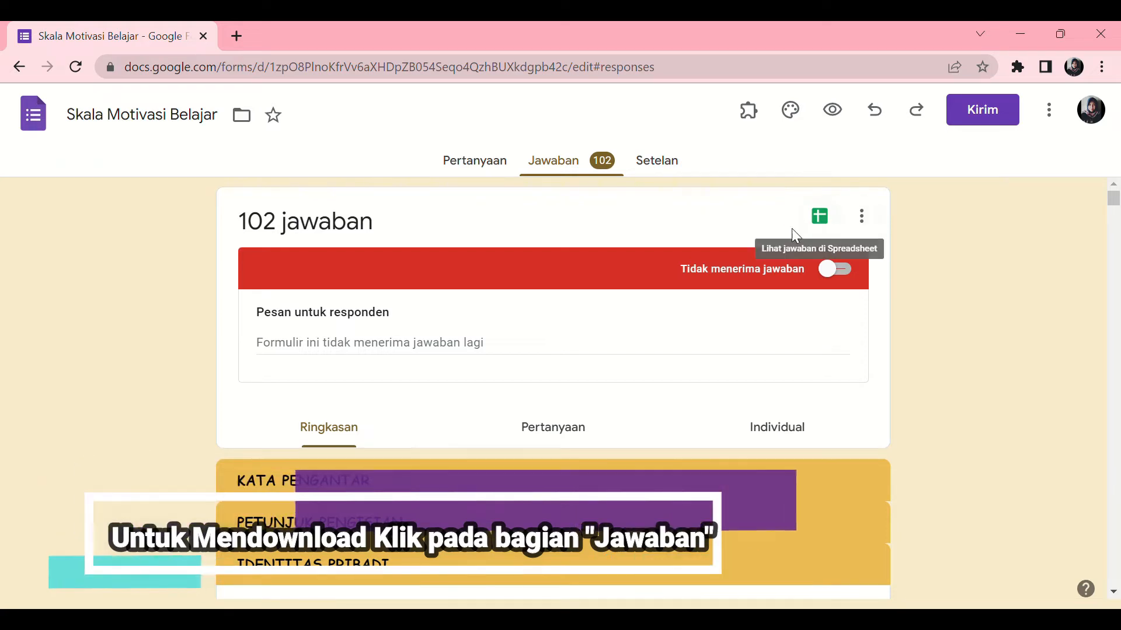
click(822, 219)
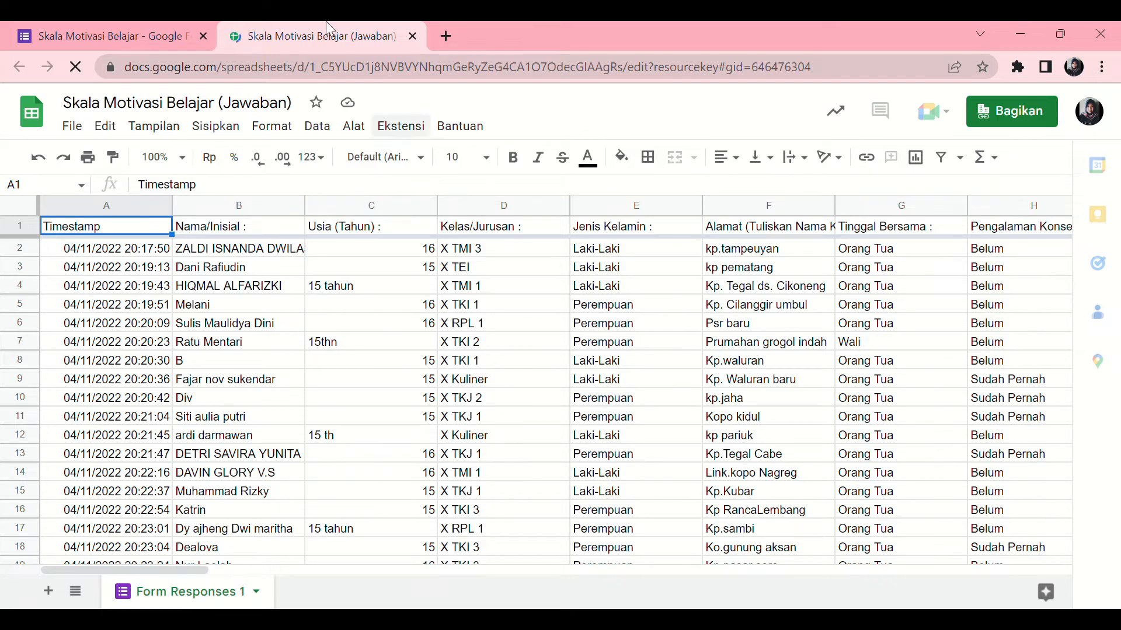
- Return to the form and create a new spreadsheet as the destination for its responses
click(139, 28)
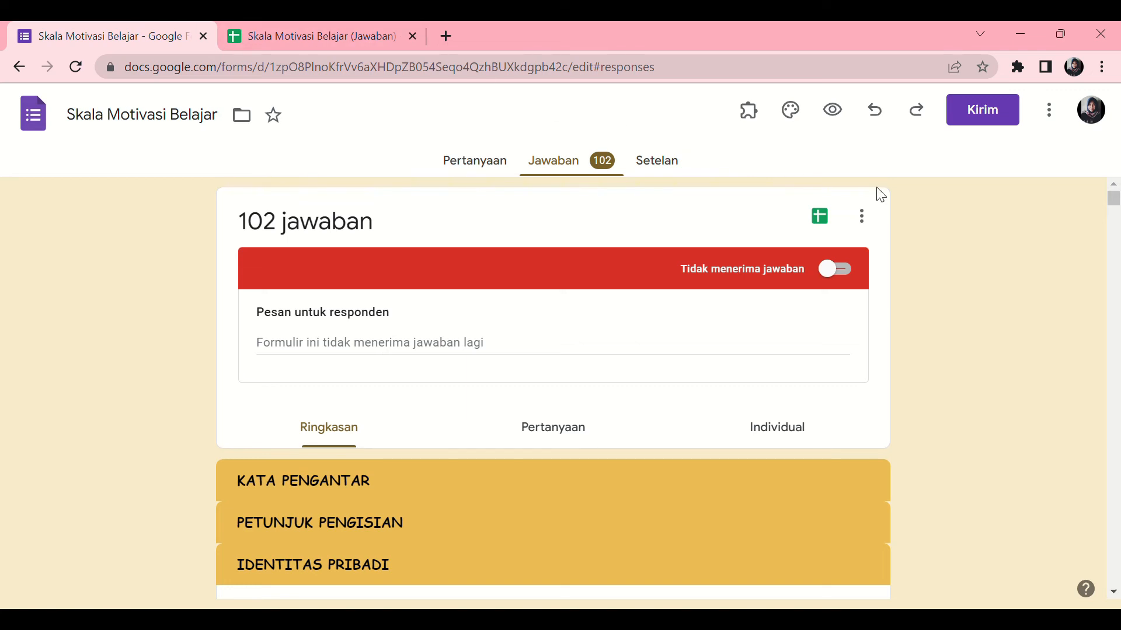
click(862, 216)
click(710, 283)
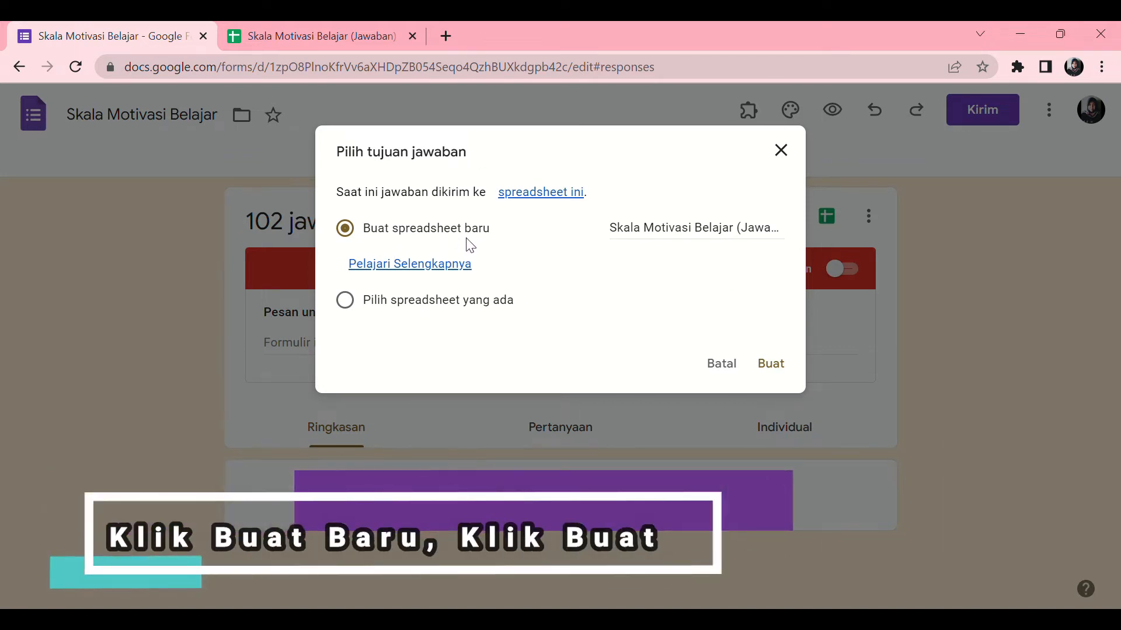
click(772, 366)
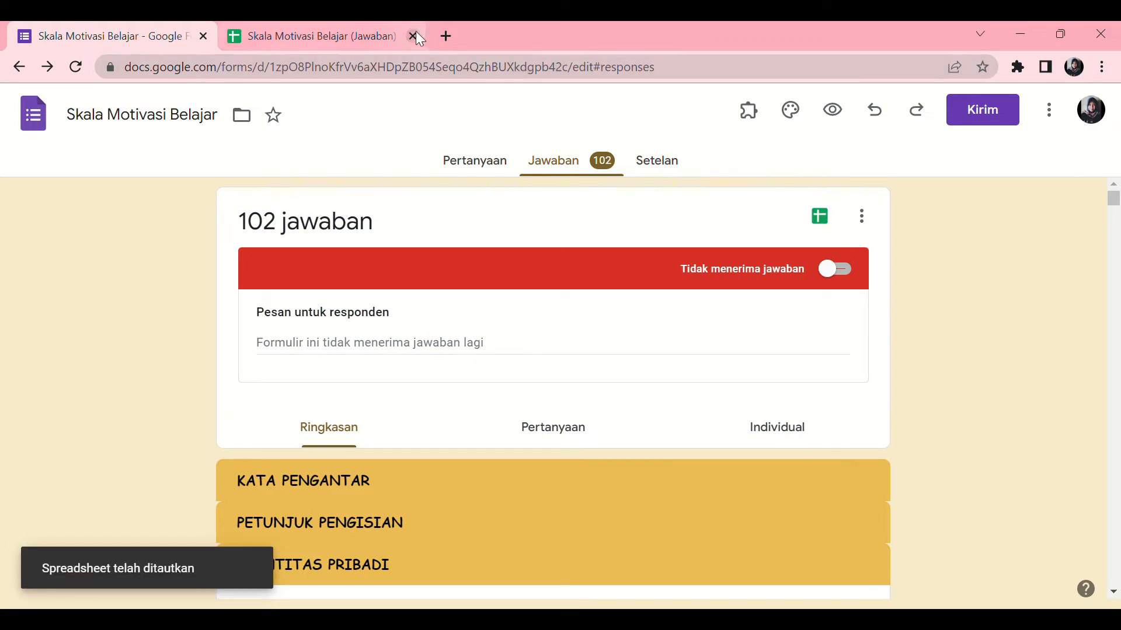
- Download the Skala Motivasi Belajar (Jawaban) spreadsheet in Microsoft Excel (.xlsx) format
click(324, 25)
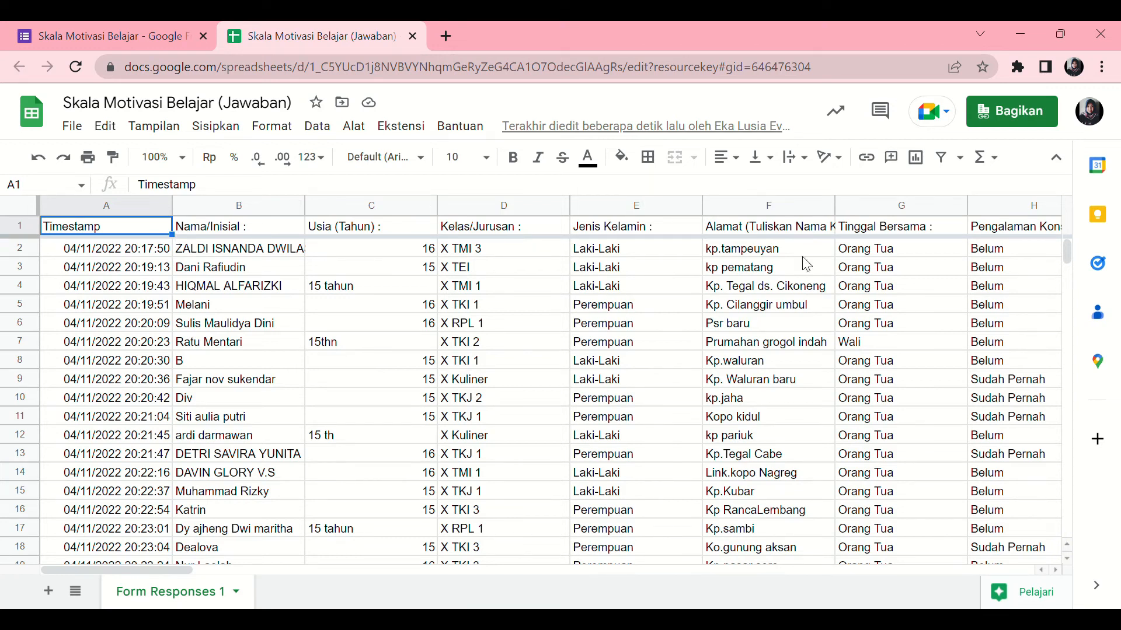
mouse_move(1069, 247)
mouse_down()
mouse_move(1072, 268)
mouse_move(1068, 236)
mouse_up()
click(72, 126)
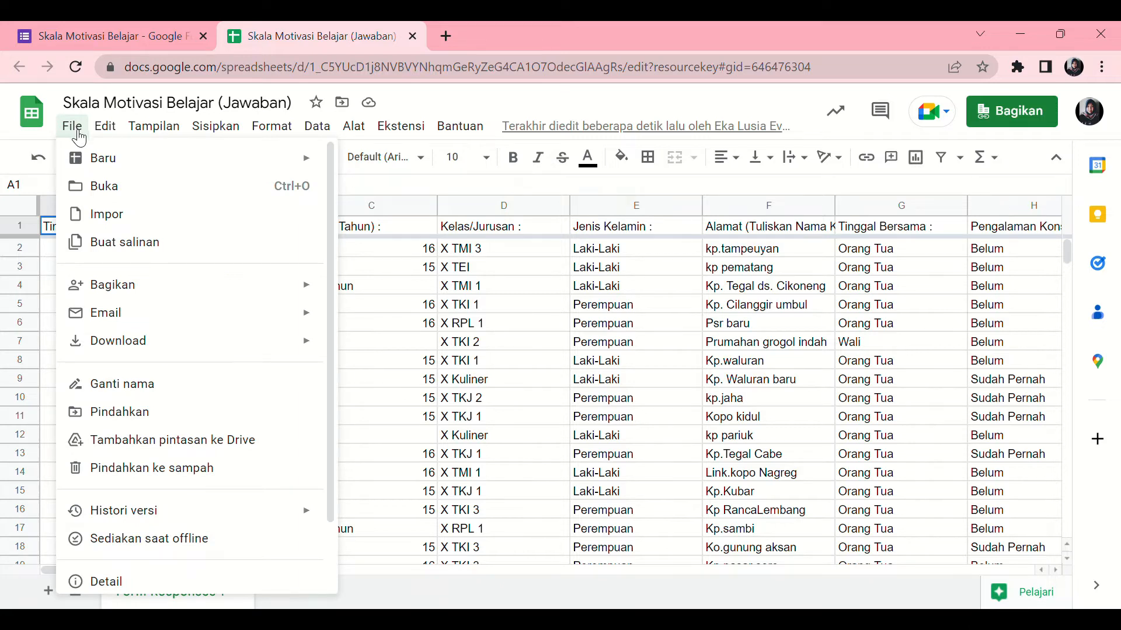
click(89, 350)
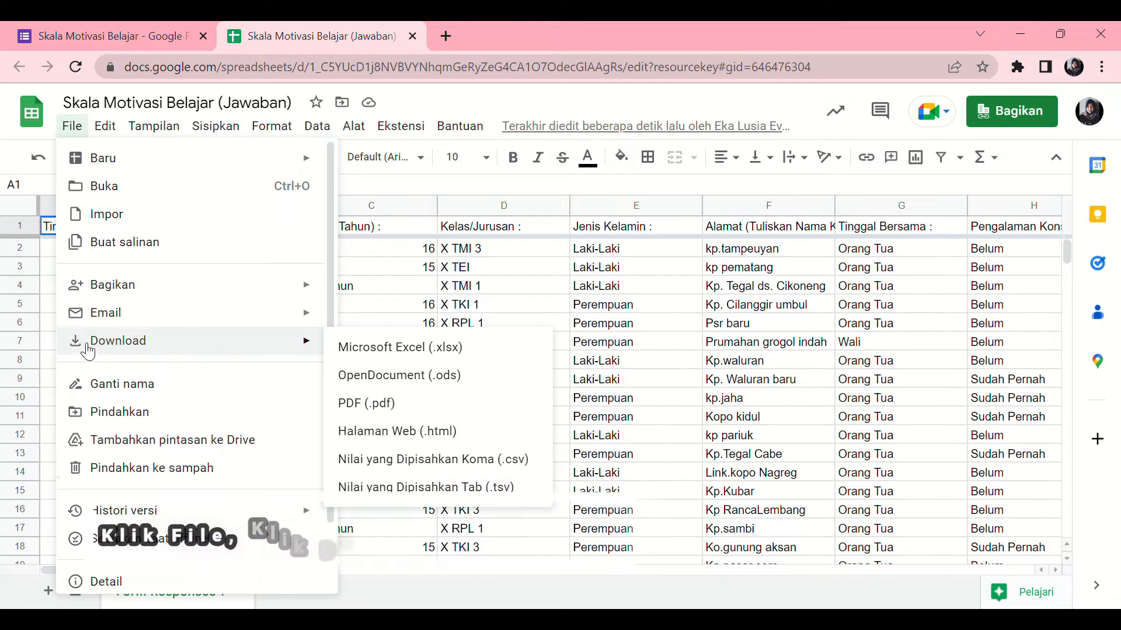
click(409, 349)
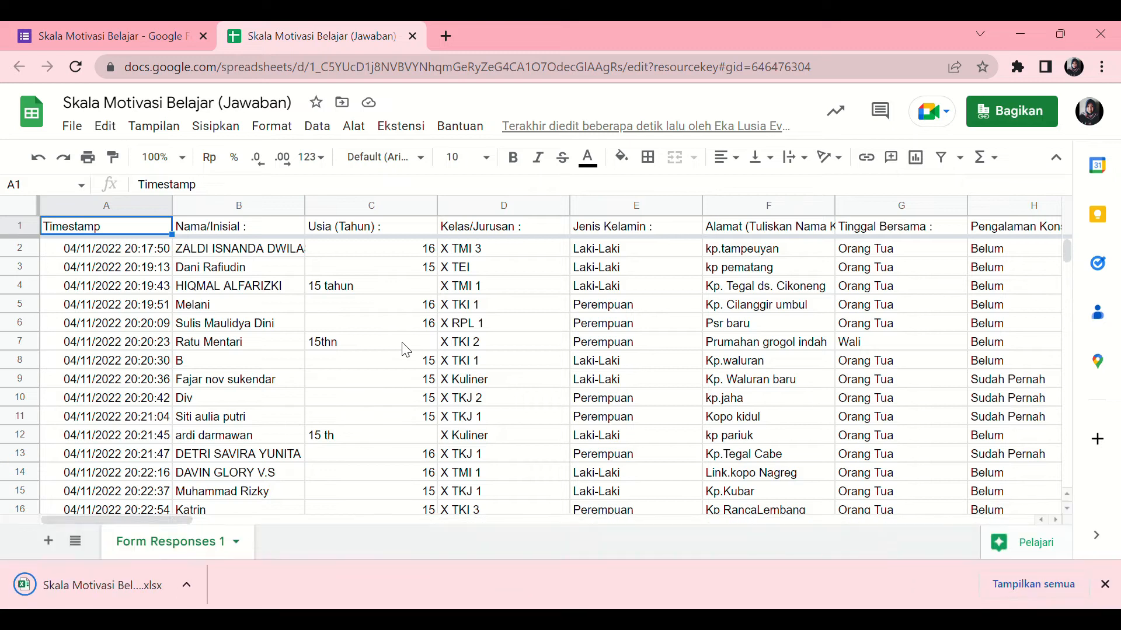
- Open the downloaded Skala Motivasi Belajar workbook in Excel and look over its response columns
click(18, 587)
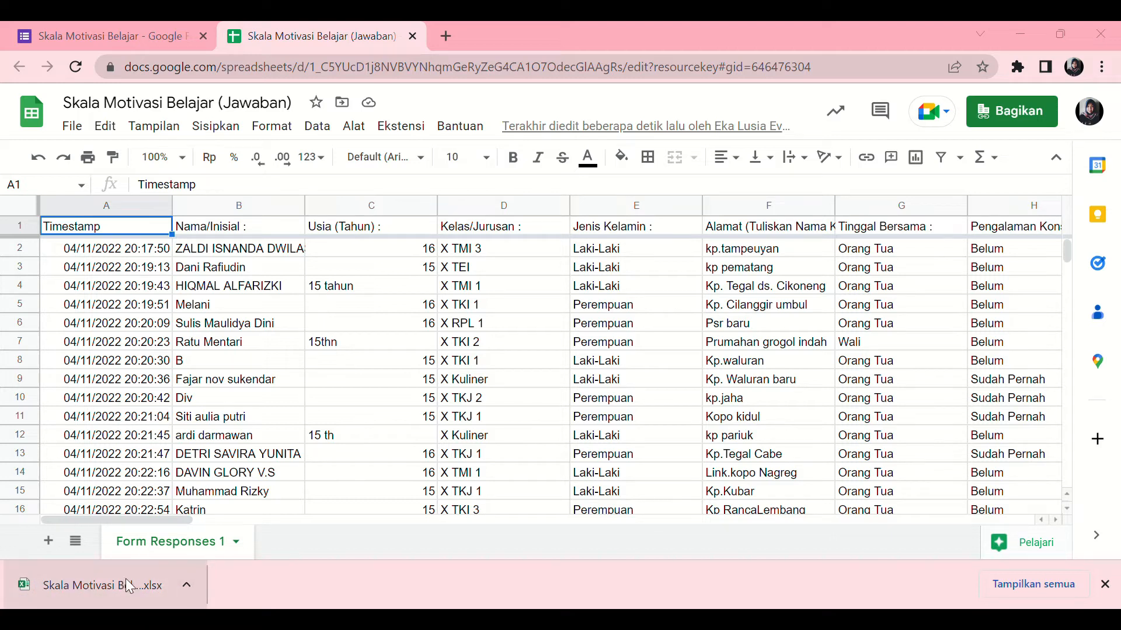
click(188, 585)
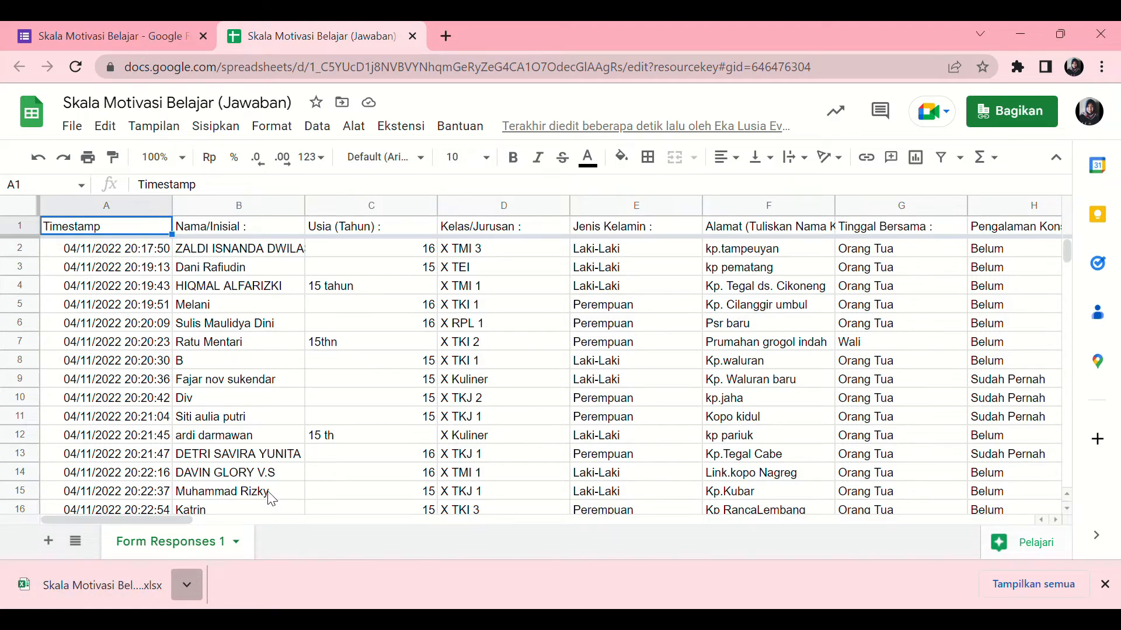
click(232, 480)
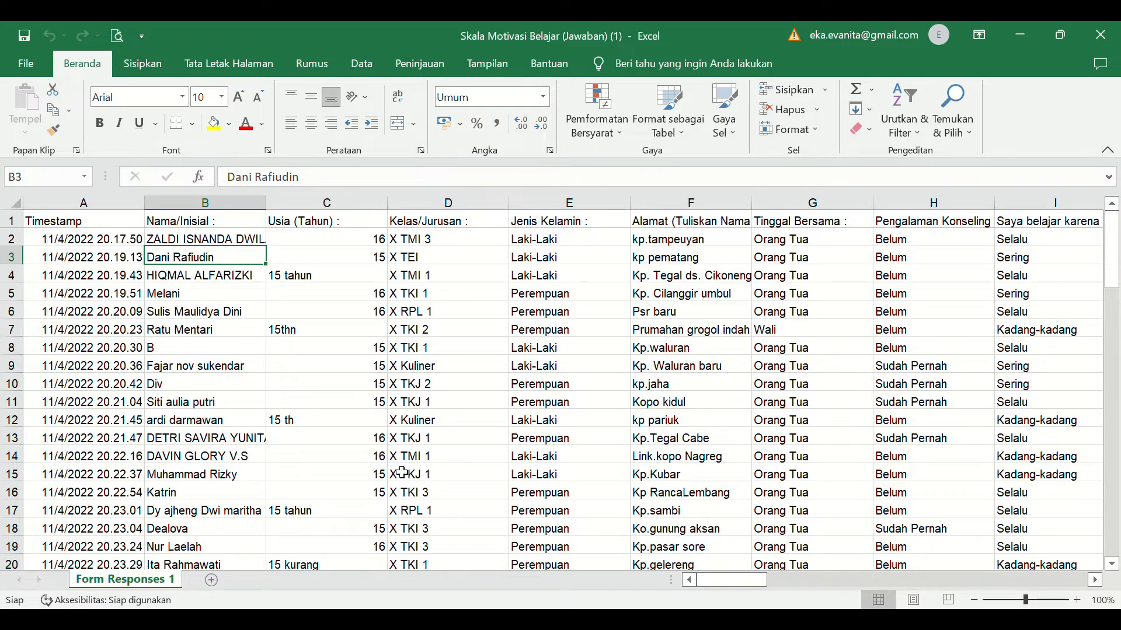
drag(699, 584, 607, 583)
key(alt+Tab)
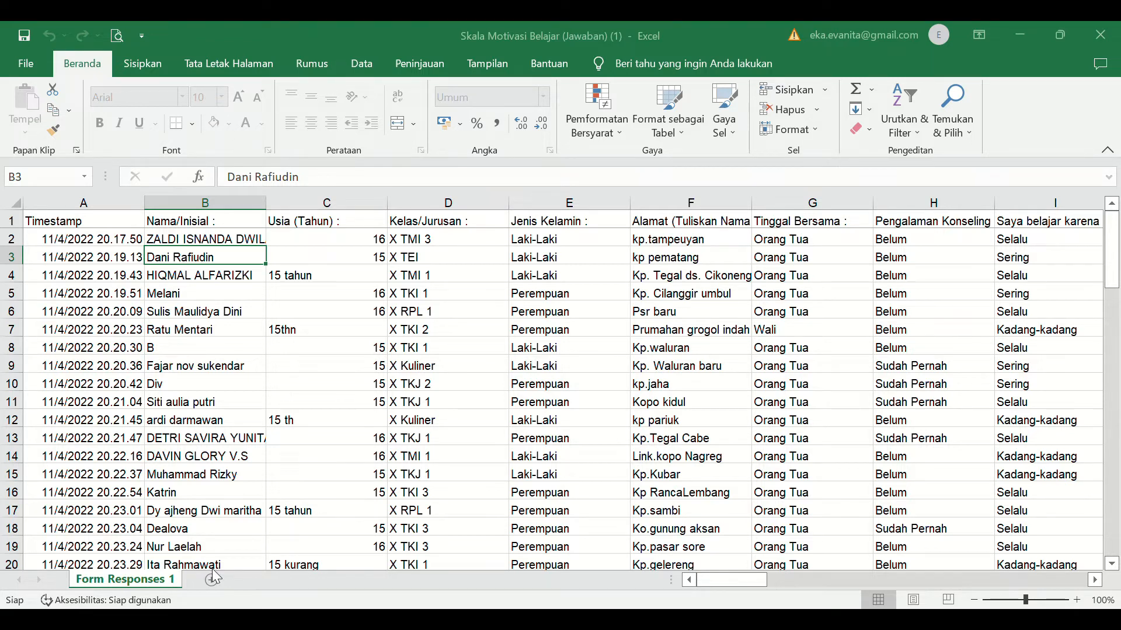
- Duplicate the Form Responses 1 sheet directly after the original and make the copy the active sheet
drag(214, 578, 218, 575)
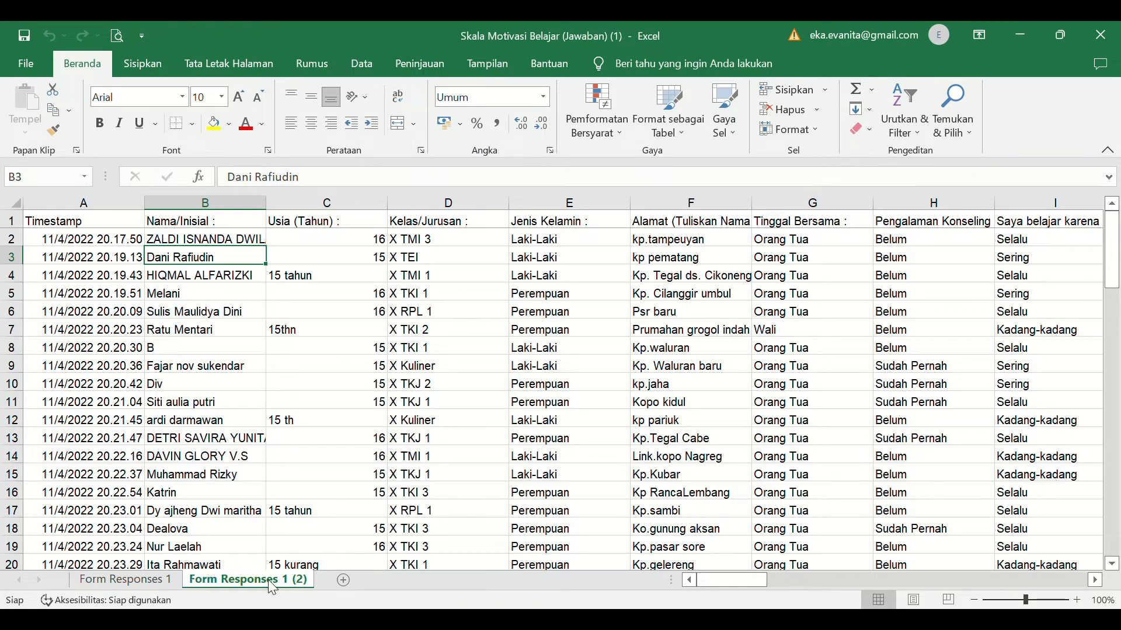
click(146, 580)
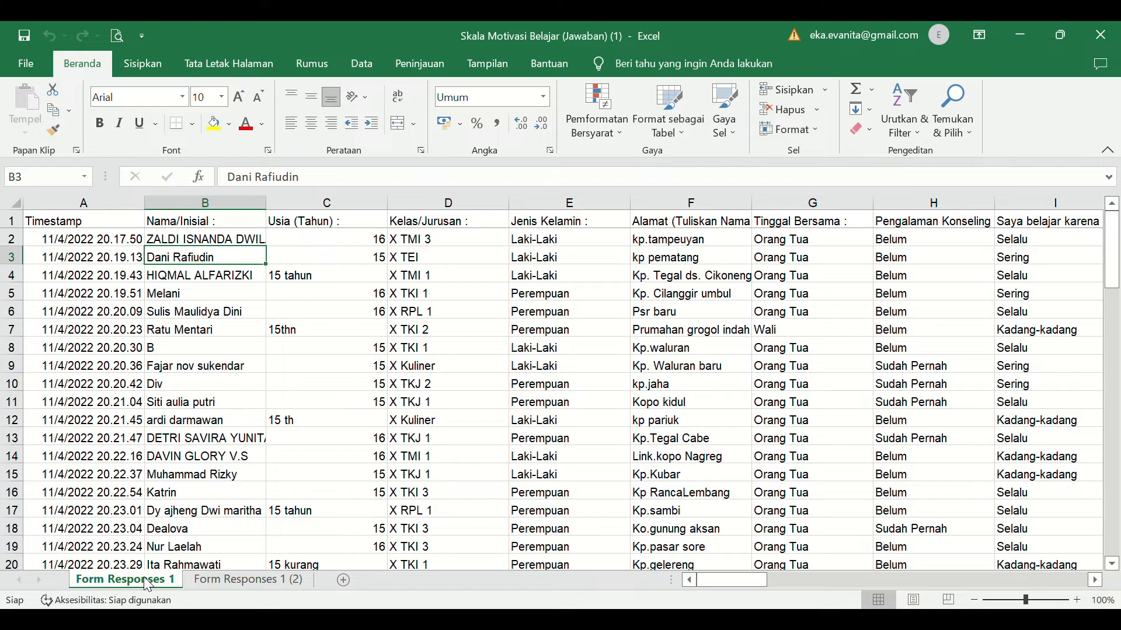
click(226, 581)
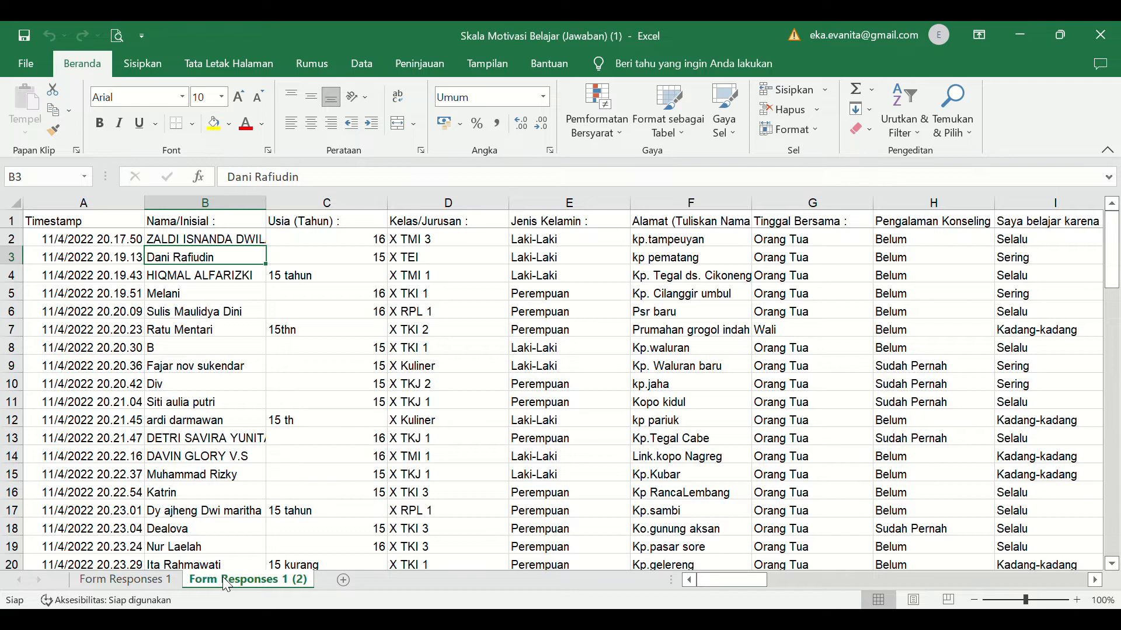
- Rename the duplicated sheet as Tabulasi Angka
double_click(227, 582)
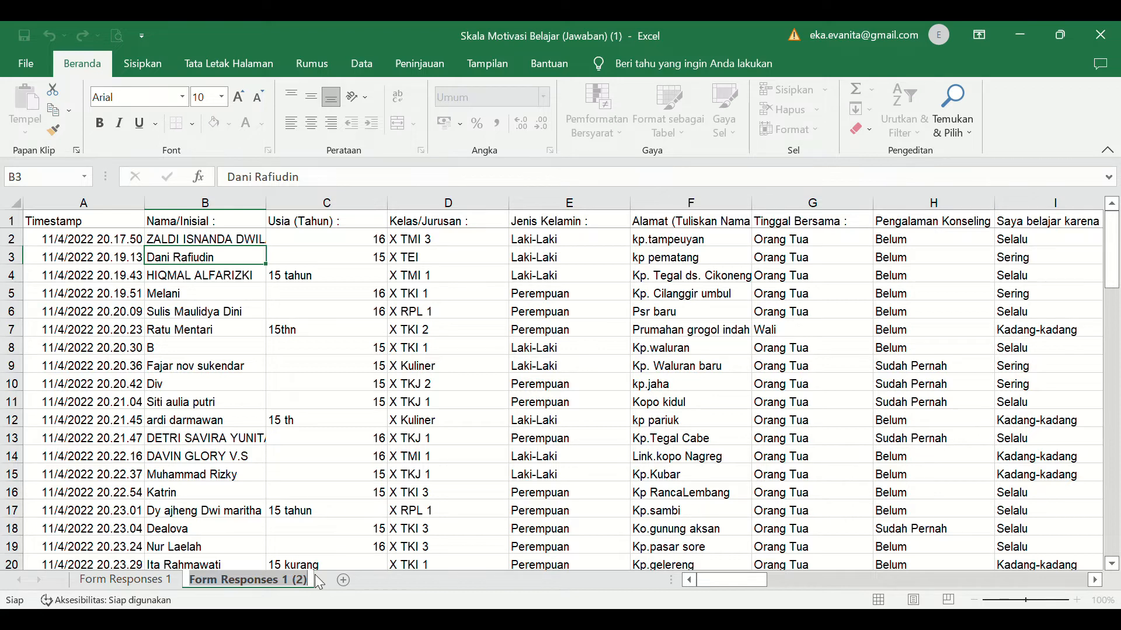
text(Tab)
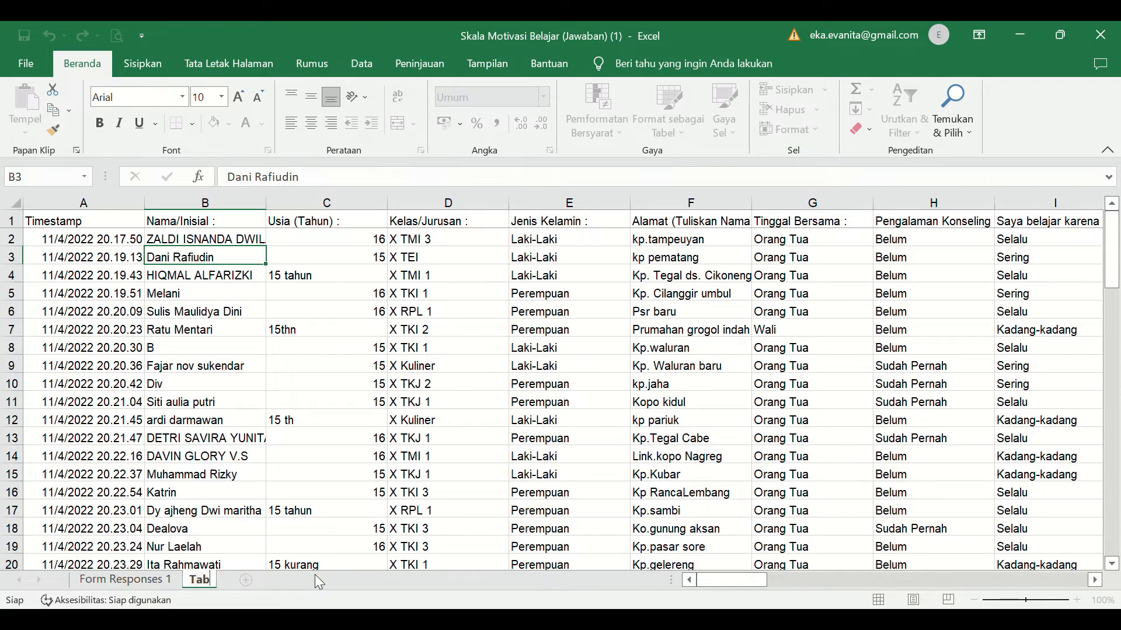
text(ulasi Angka)
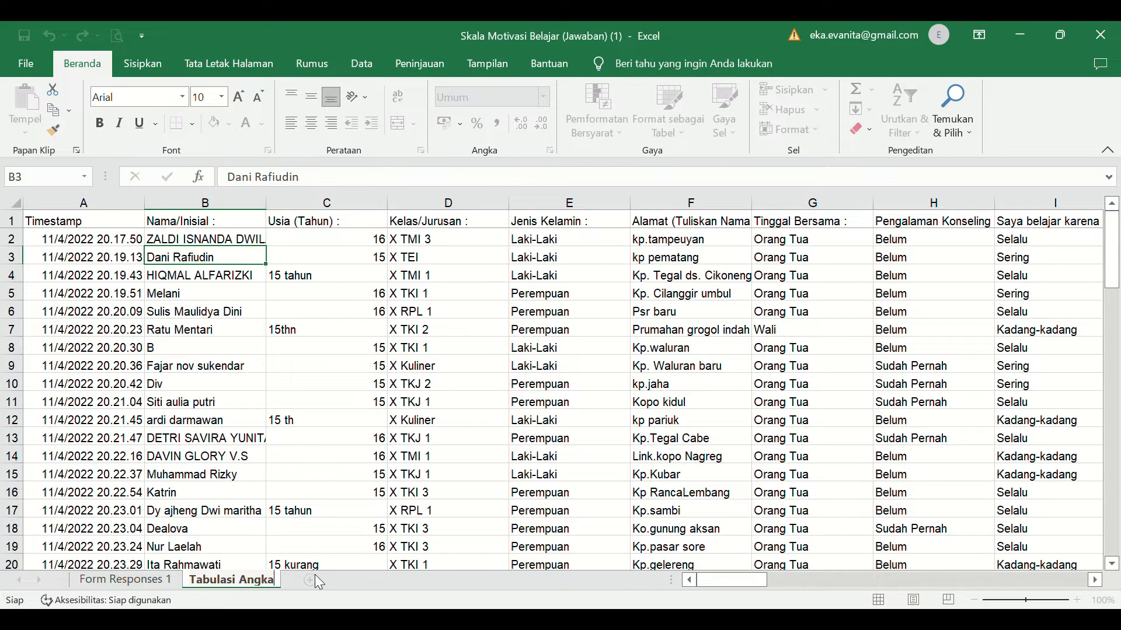
key(Return)
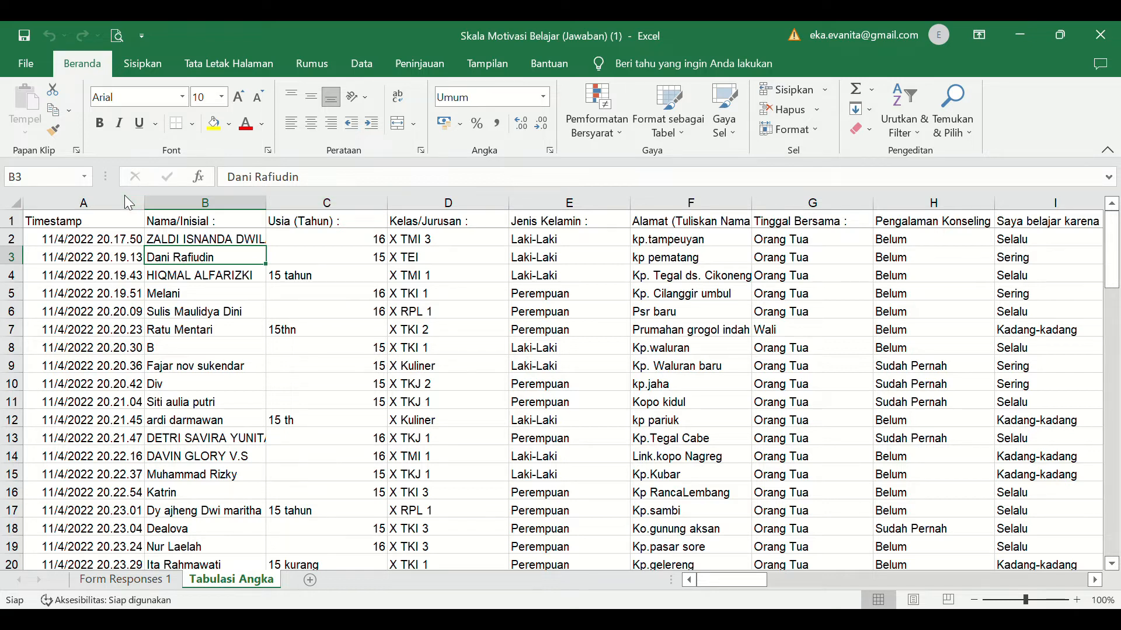
- Hide the Timestamp column A and the respondent detail columns C through H, leaving the Nama/Inisial column in place
click(138, 212)
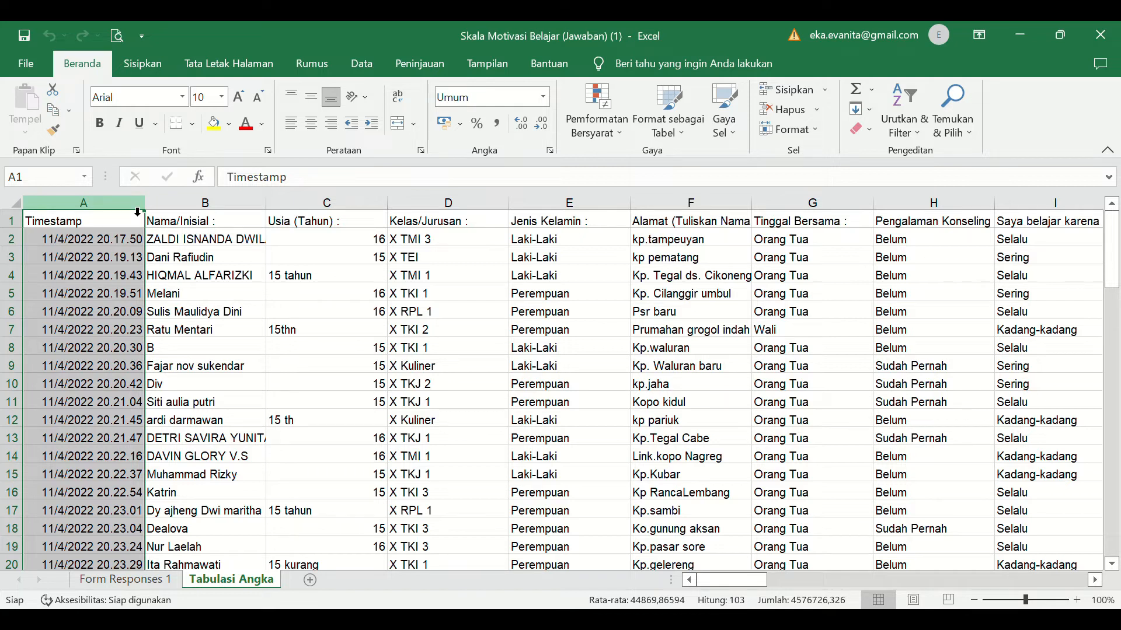
ctrl+click(327, 213)
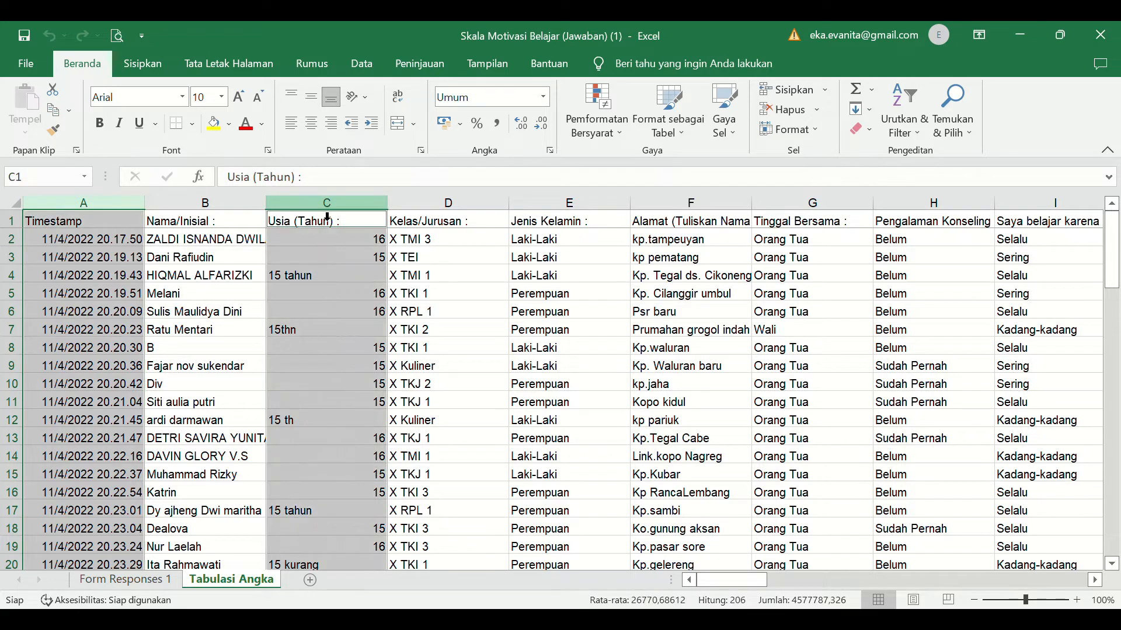
ctrl+click(499, 213)
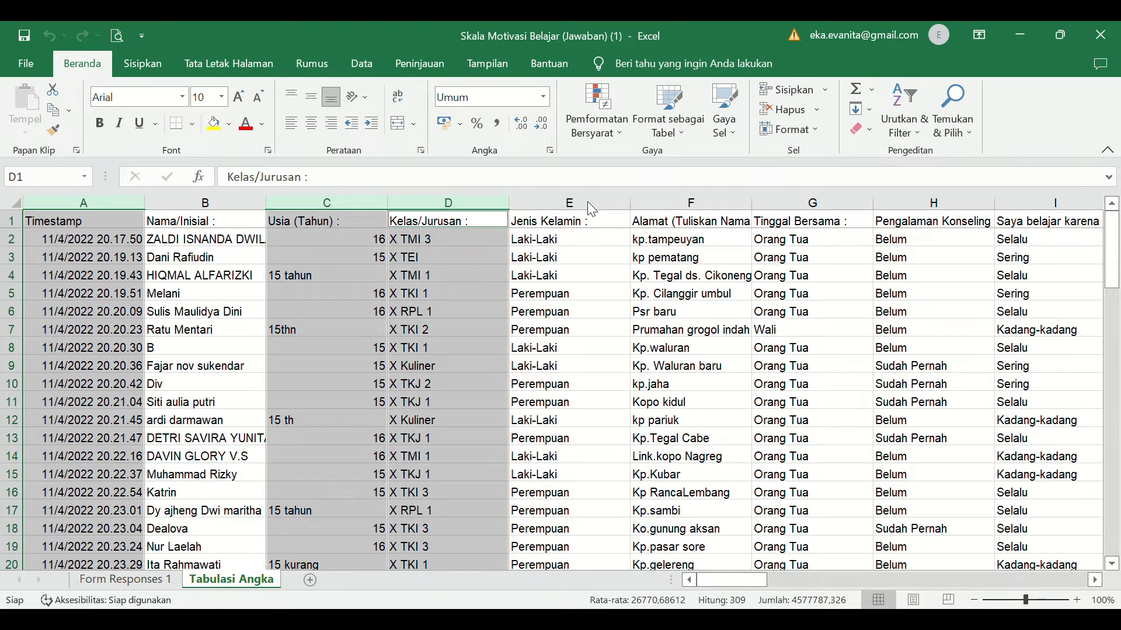
ctrl+click(565, 204)
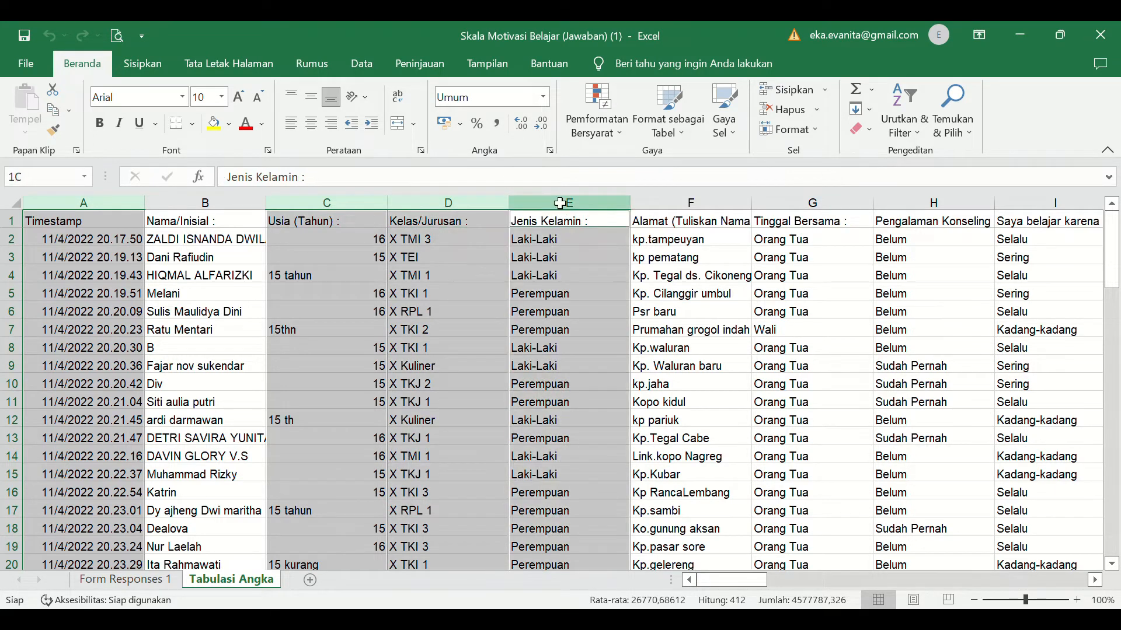
ctrl+click(685, 203)
ctrl+click(838, 217)
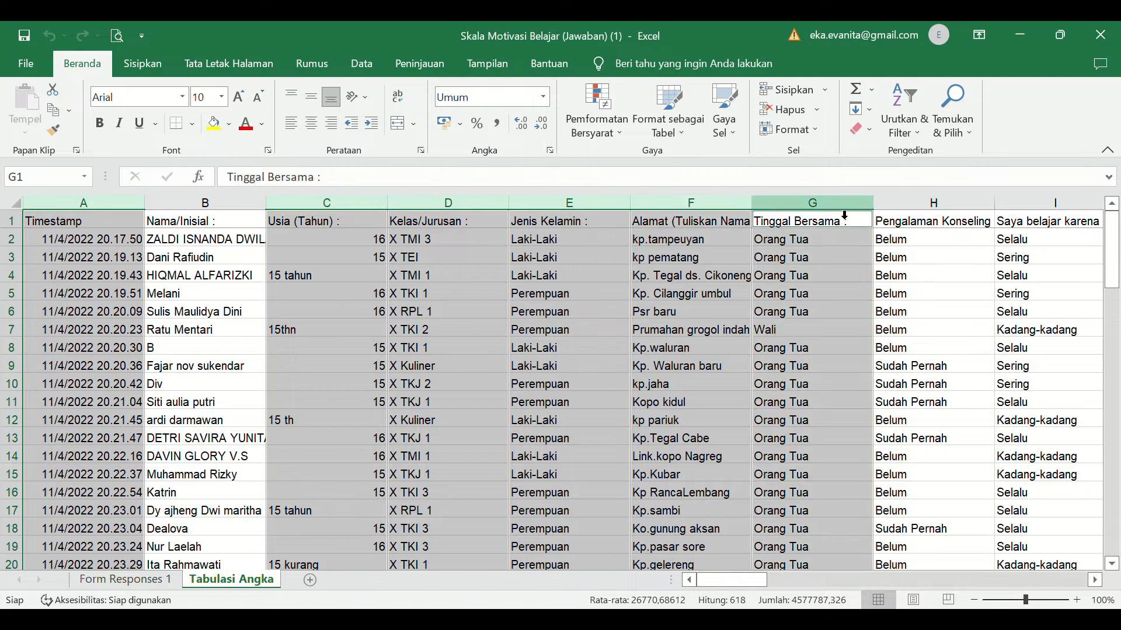
ctrl+click(917, 217)
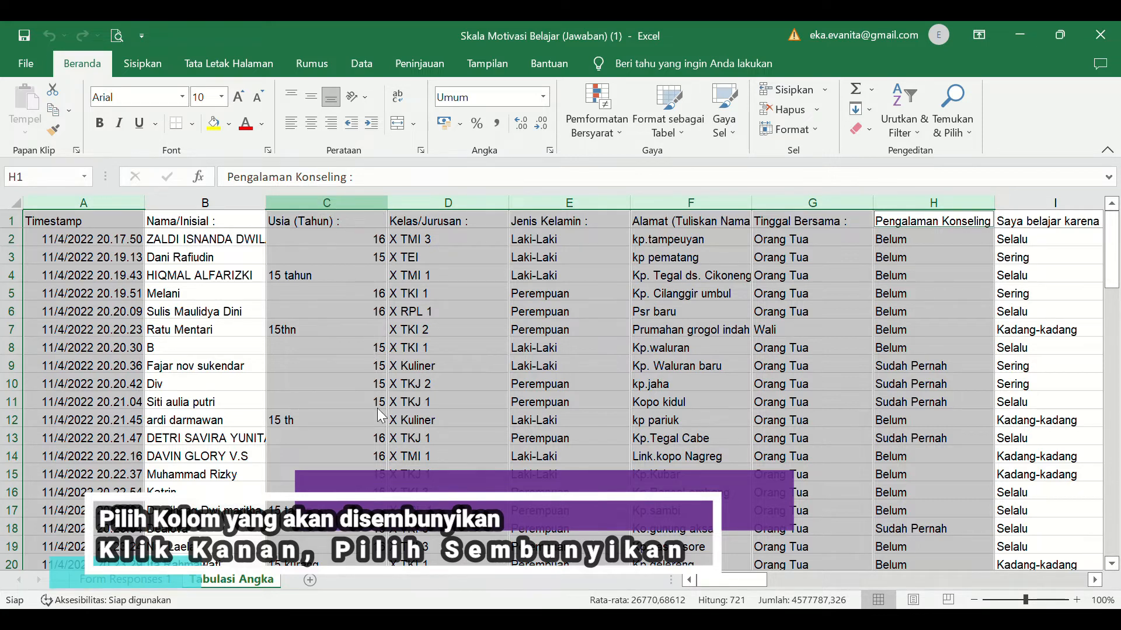
click(375, 466)
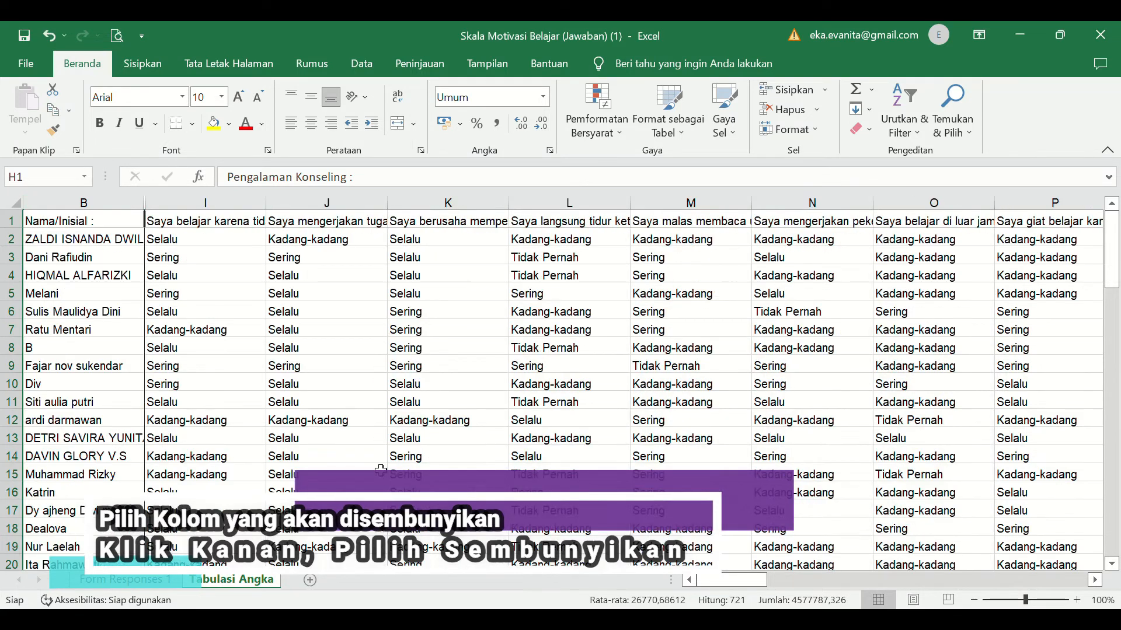
click(86, 217)
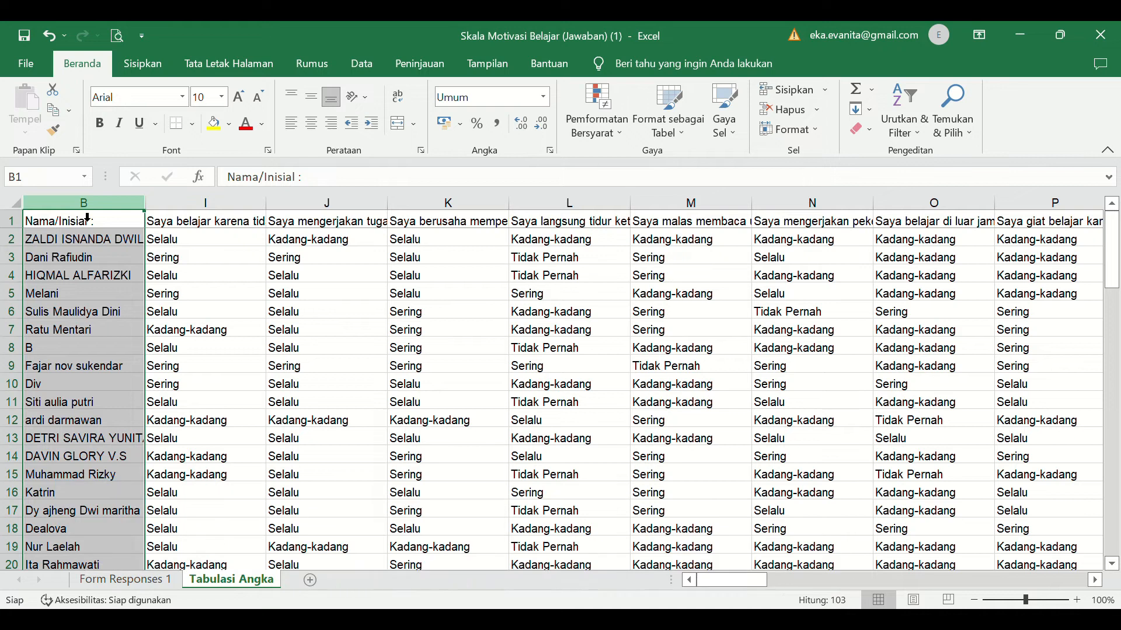
key(Right)
key(Left)
key(Right)
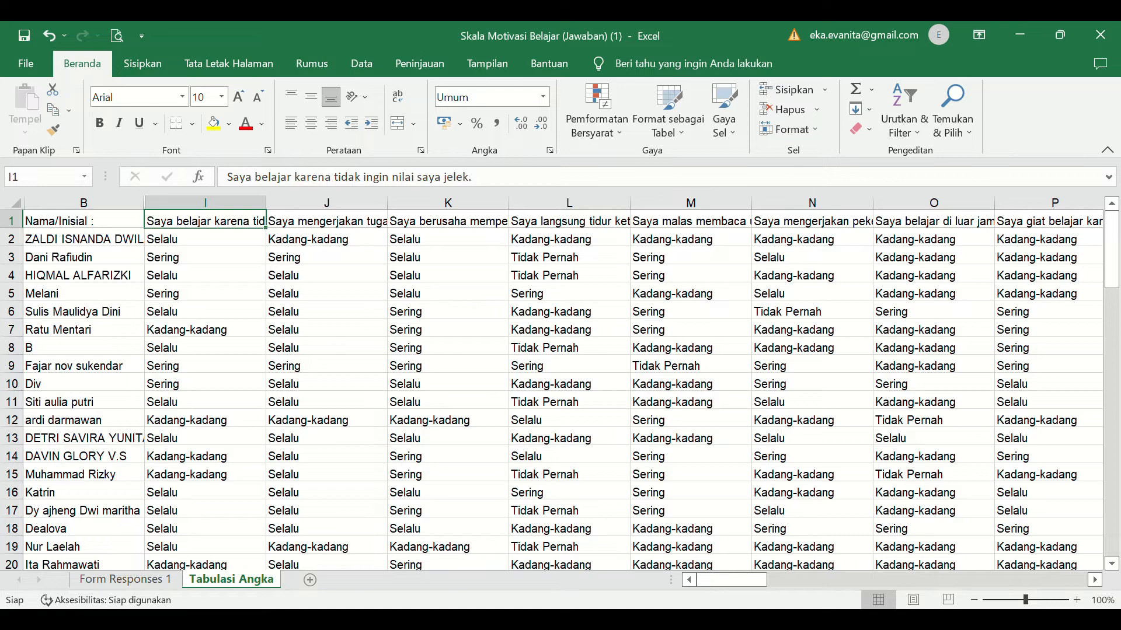
mouse_move(734, 581)
mouse_down()
mouse_move(846, 583)
mouse_move(713, 577)
mouse_up()
- Narrow all the statement columns I through AR to the same small column width so they fit side by side
click(245, 217)
key(shift+Right)
key(shift+Right)
key(shift+Right)
key(shift+Right)
key(shift+Right)
key(shift+Right)
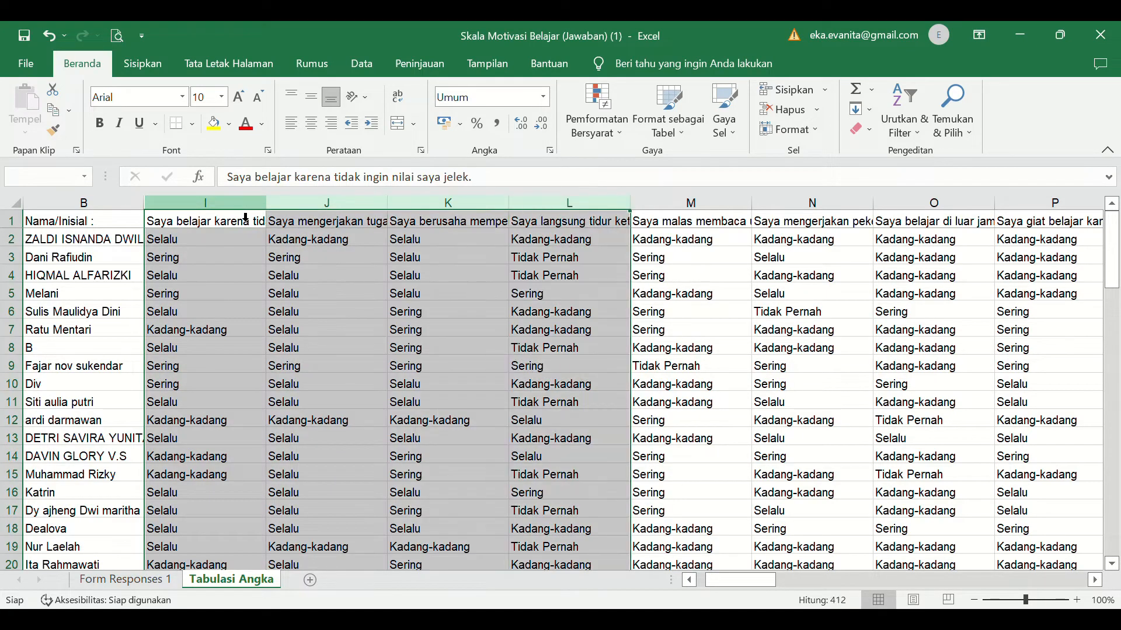
key(shift+Right)
key(shift+Right)
key(shift+Right)
key(shift+Right)
key(shift+Right)
key(shift+Right)
key(shift+Right)
key(shift+Right)
key(shift+Right)
key(shift+Right)
key(shift+Right)
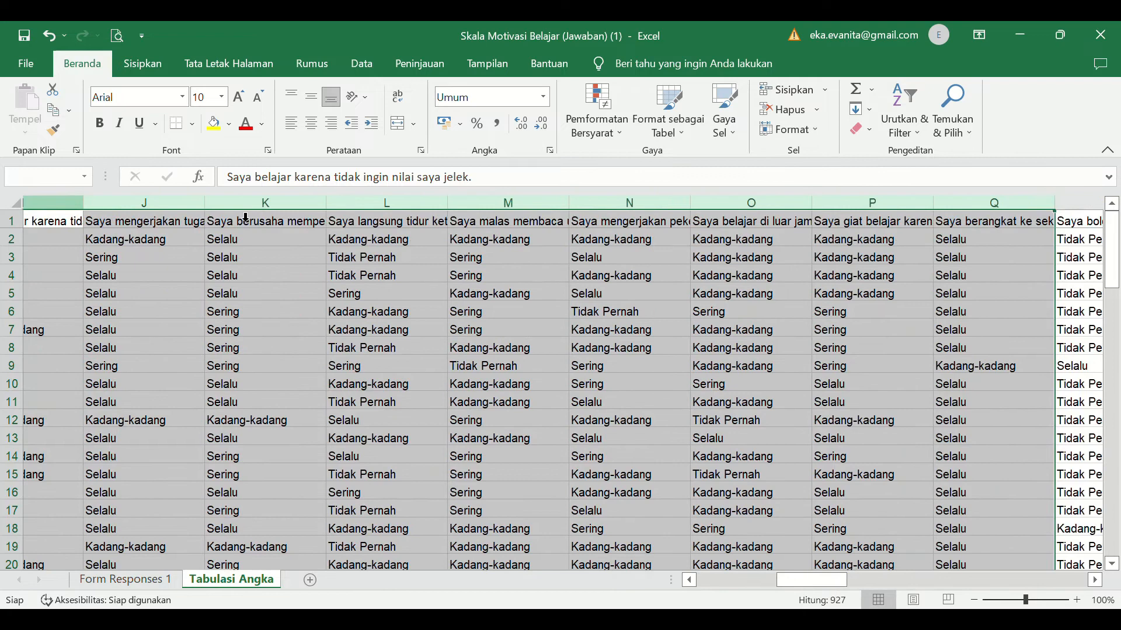
key(shift+Right)
key(shift+Right)
key(shift+Right)
key(shift+Right)
key(shift+Right)
key(shift+Right)
key(shift+Right)
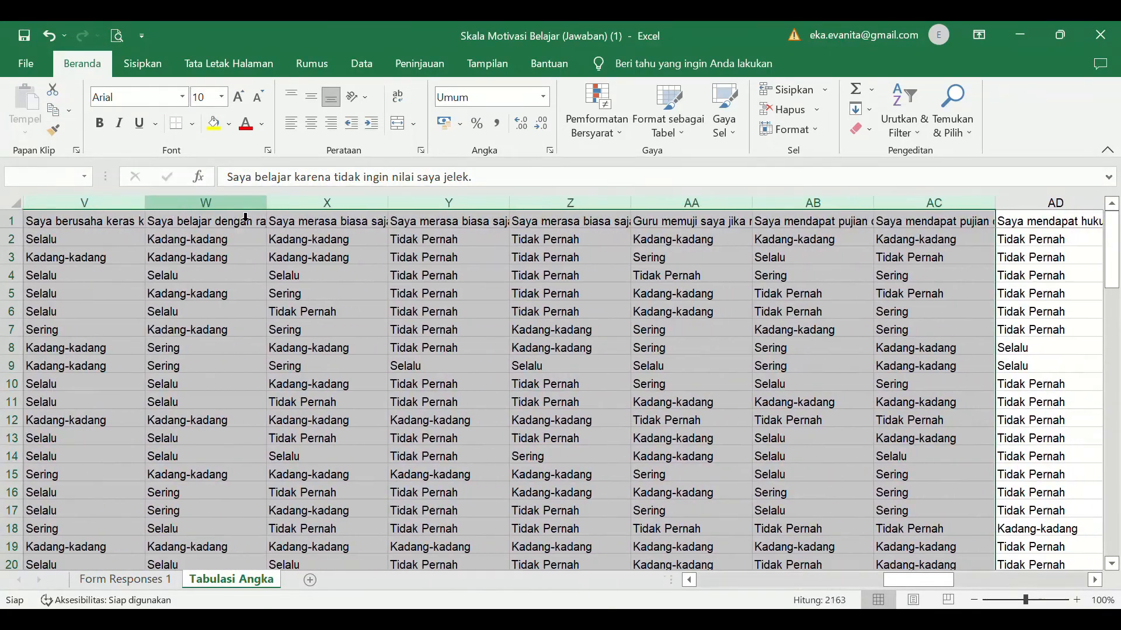
key(shift+Right)
key(shift+Right)
key(shift+Right)
key(shift+Right)
key(shift+Right)
key(shift+Right)
key(shift+Right)
key(shift+Right)
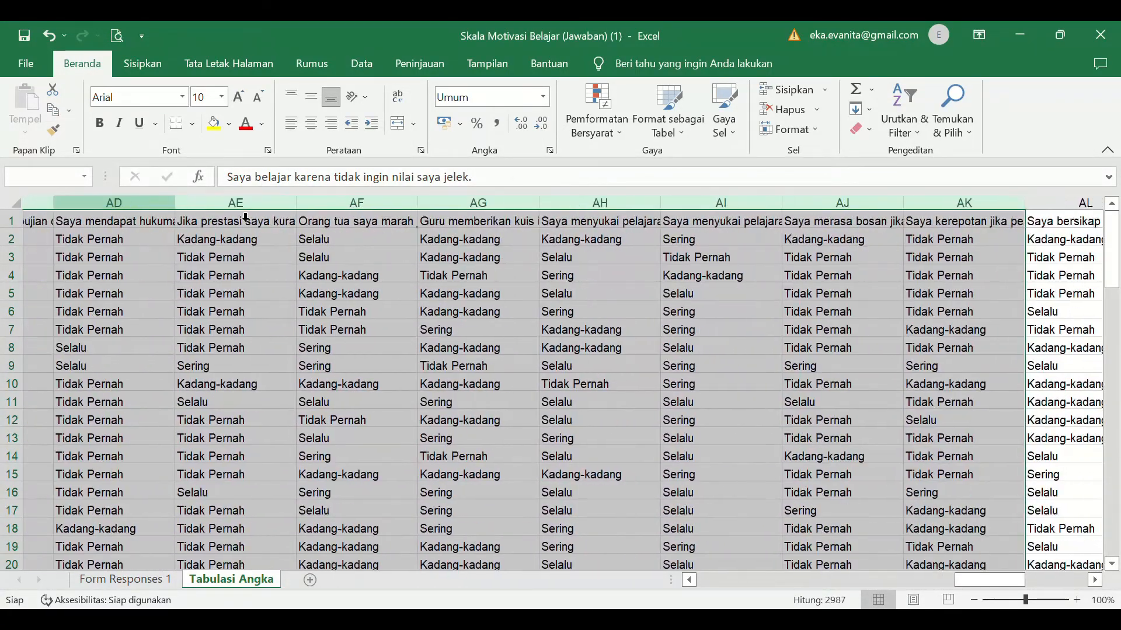
key(shift+Right)
key(shift+Right)
key(shift+Right)
key(shift+Right)
key(shift+Right)
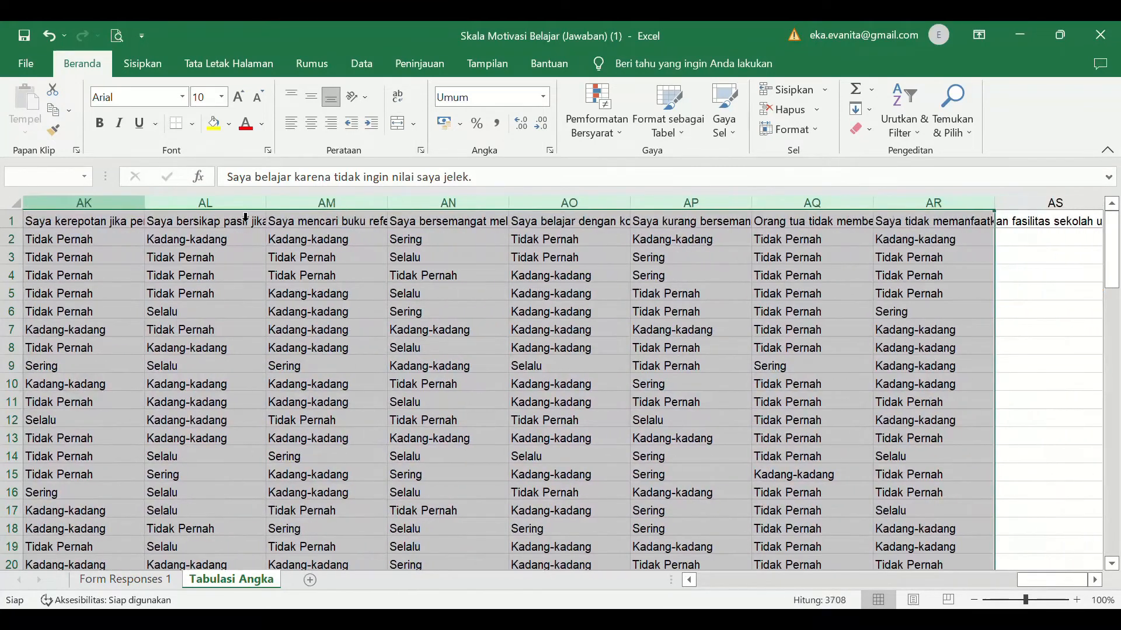
key(shift+Left)
key(shift+Left)
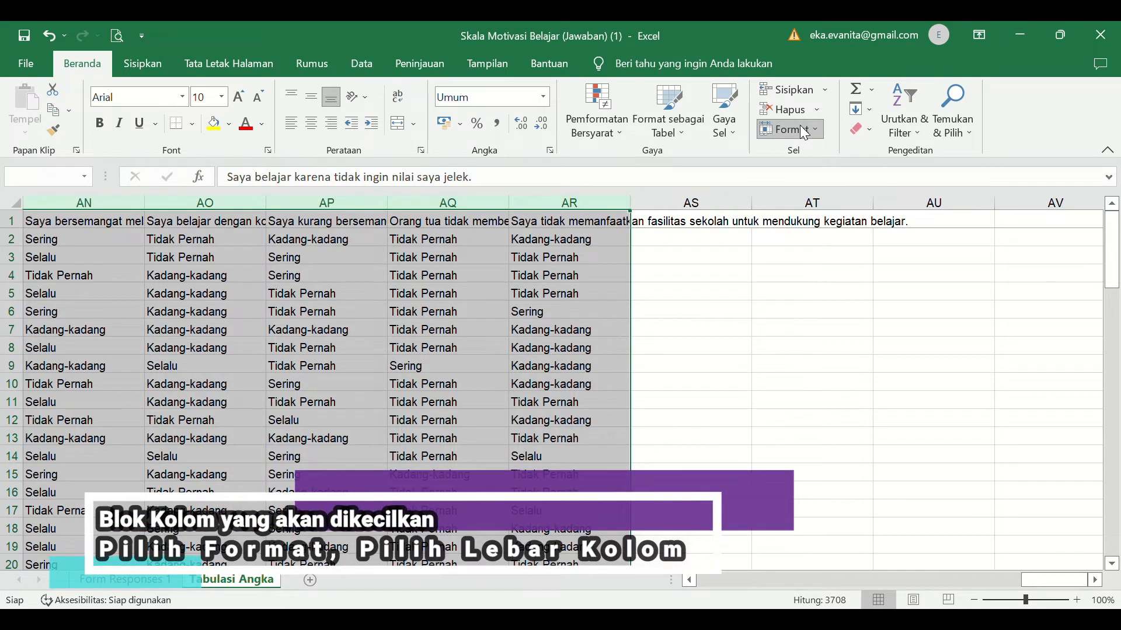
click(804, 221)
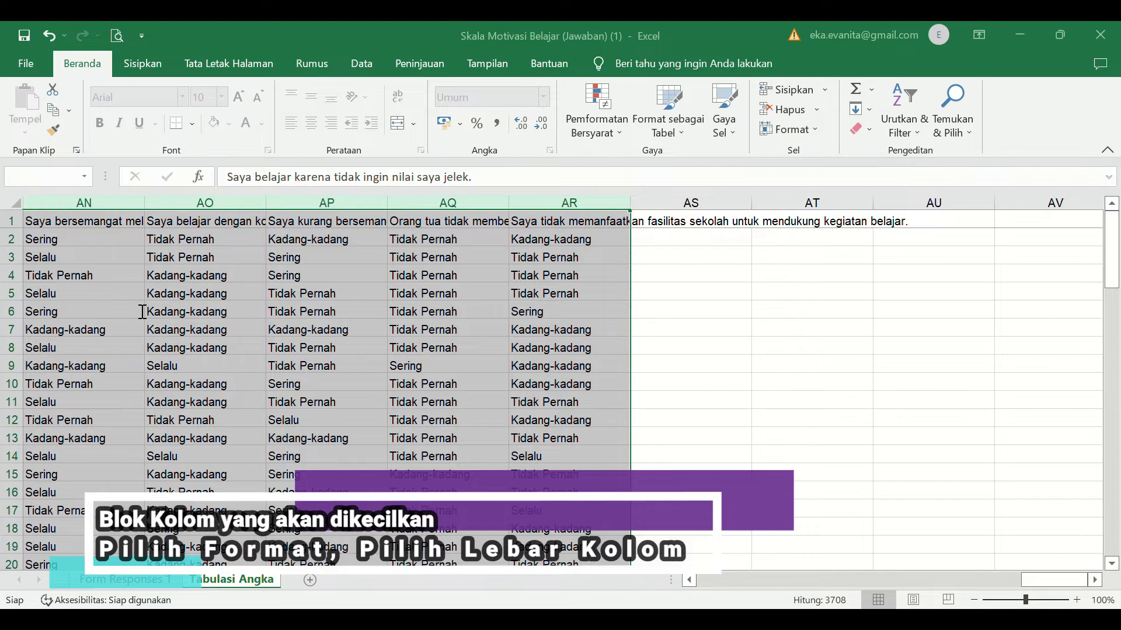
click(60, 335)
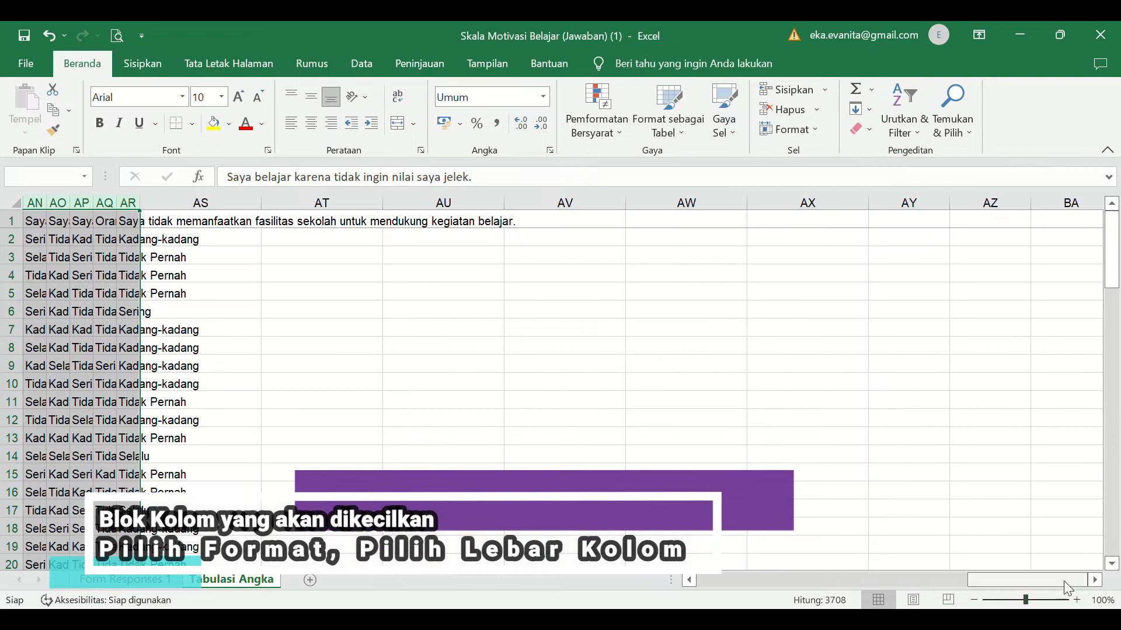
scroll(1056, 586, left, 3)
scroll(1056, 585, left, 10)
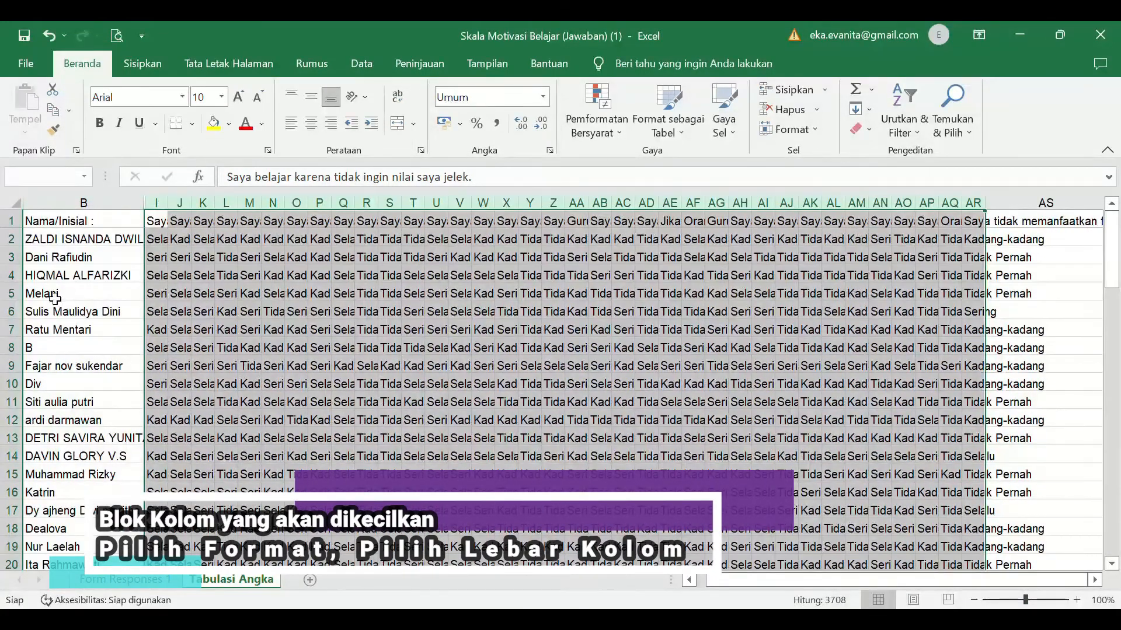
- Insert a blank row above the headers and number the statement columns I through AR in it from 1 to 36
click(13, 230)
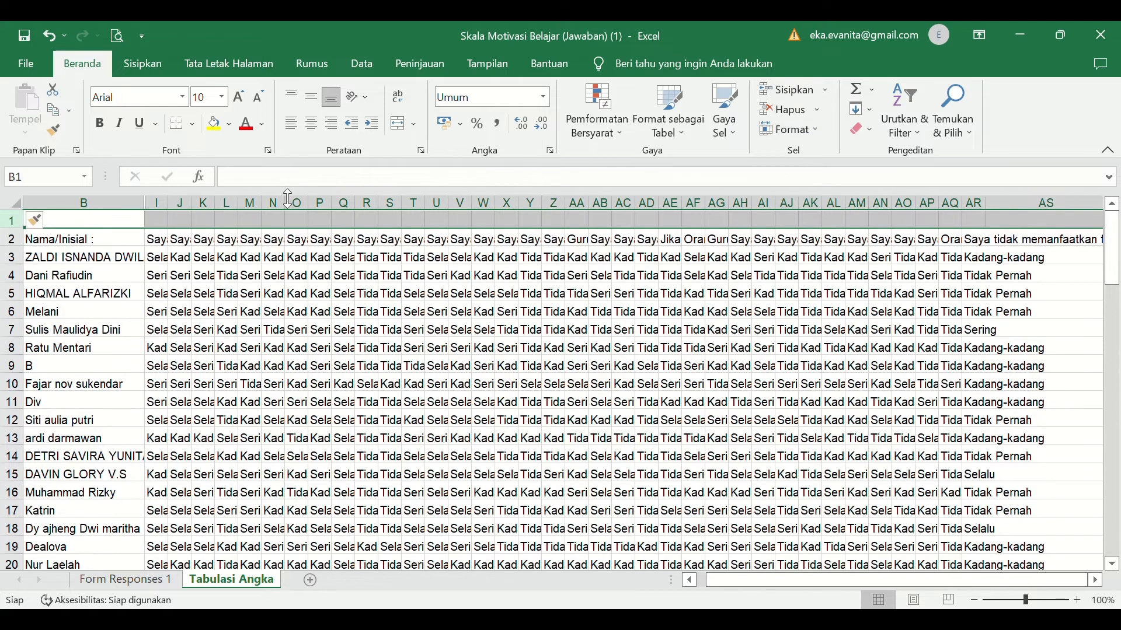
click(158, 224)
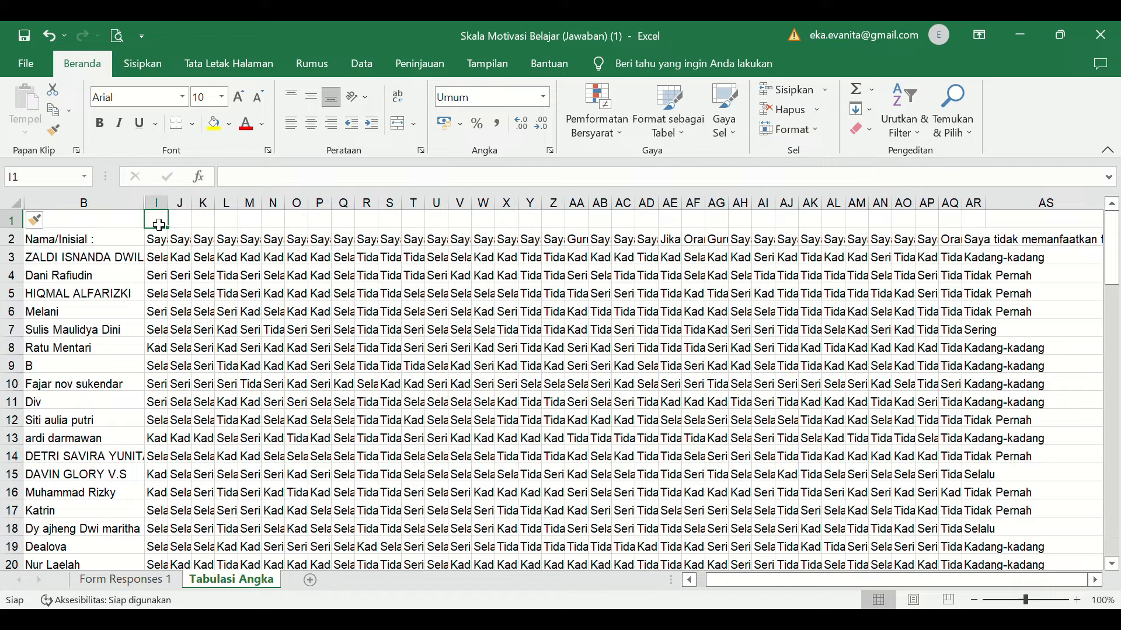
text(1)
key(Tab)
text(2)
key(Tab)
text(3)
key(Tab)
drag(159, 225, 207, 228)
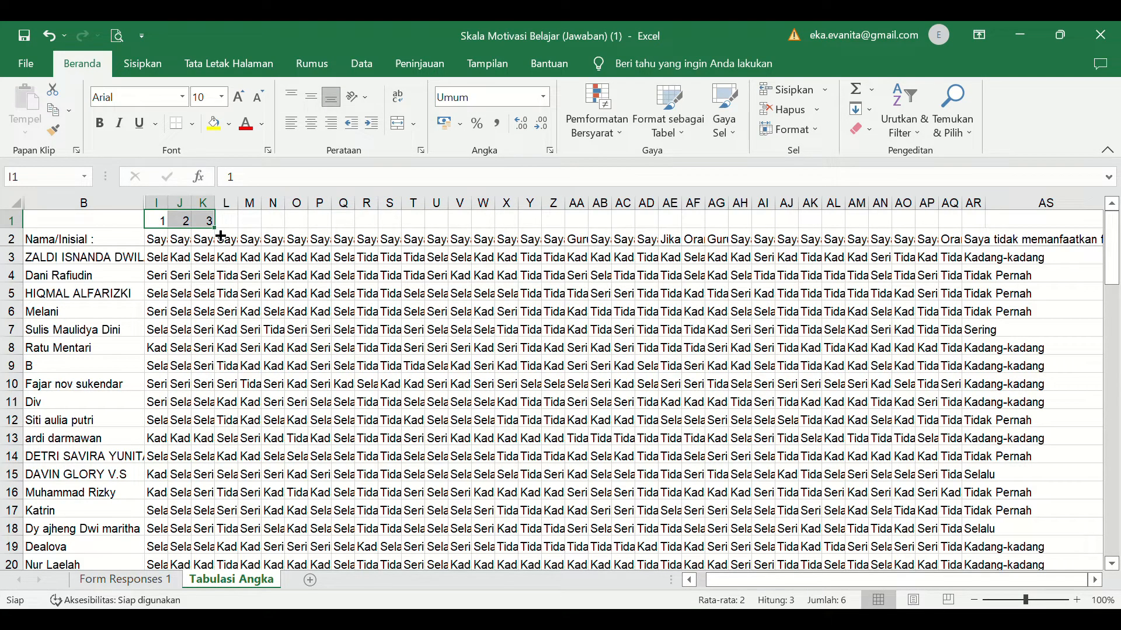
drag(221, 235, 982, 224)
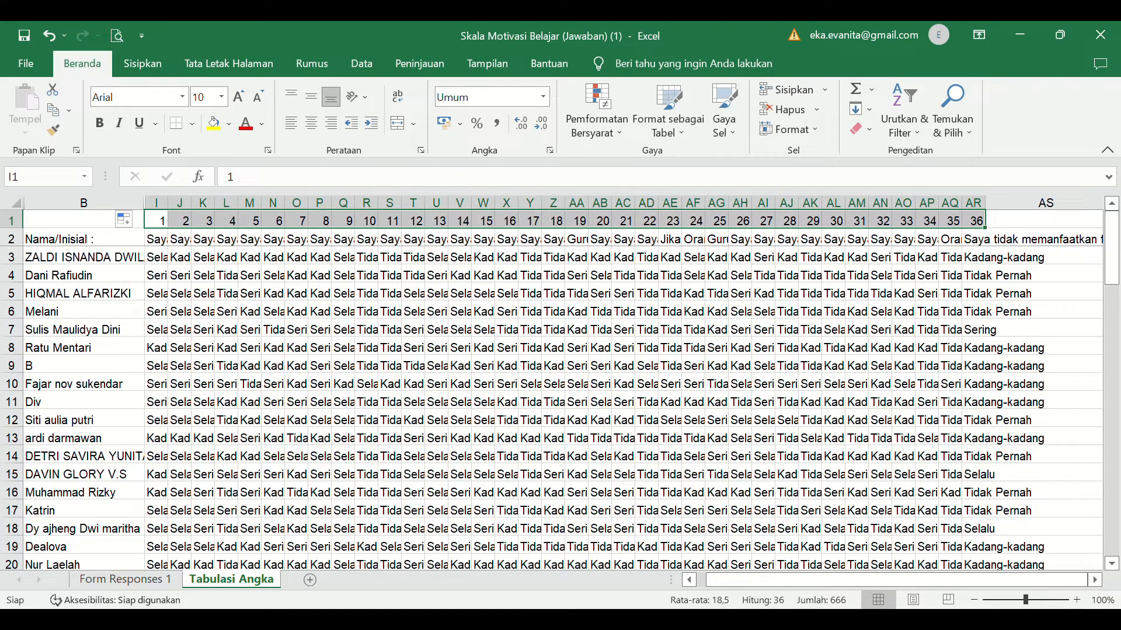
click(1025, 621)
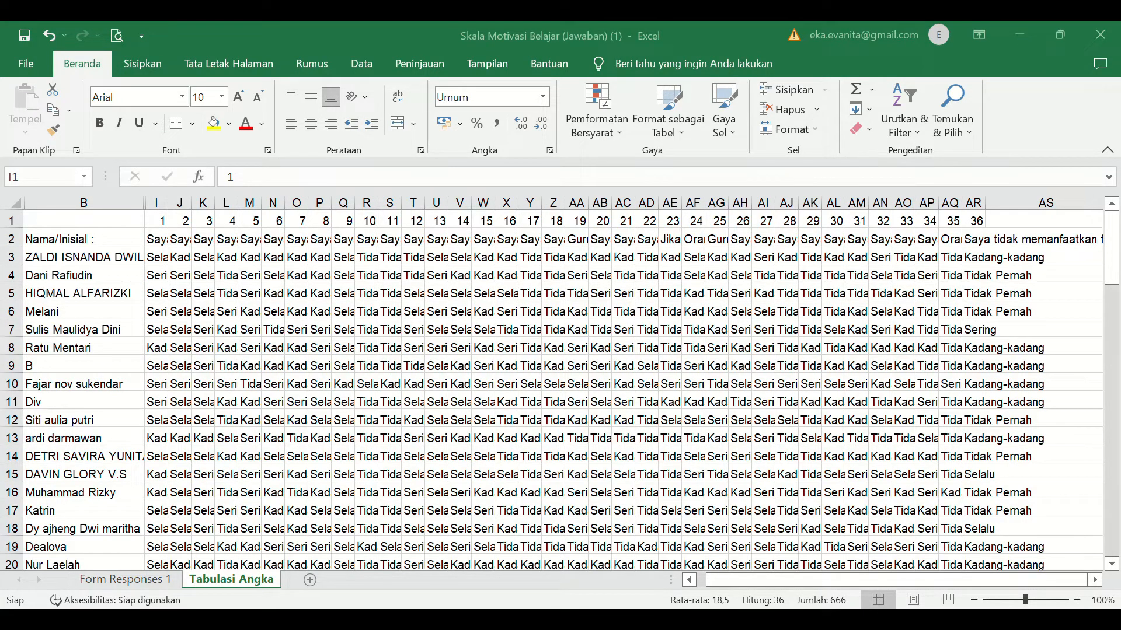
click(659, 592)
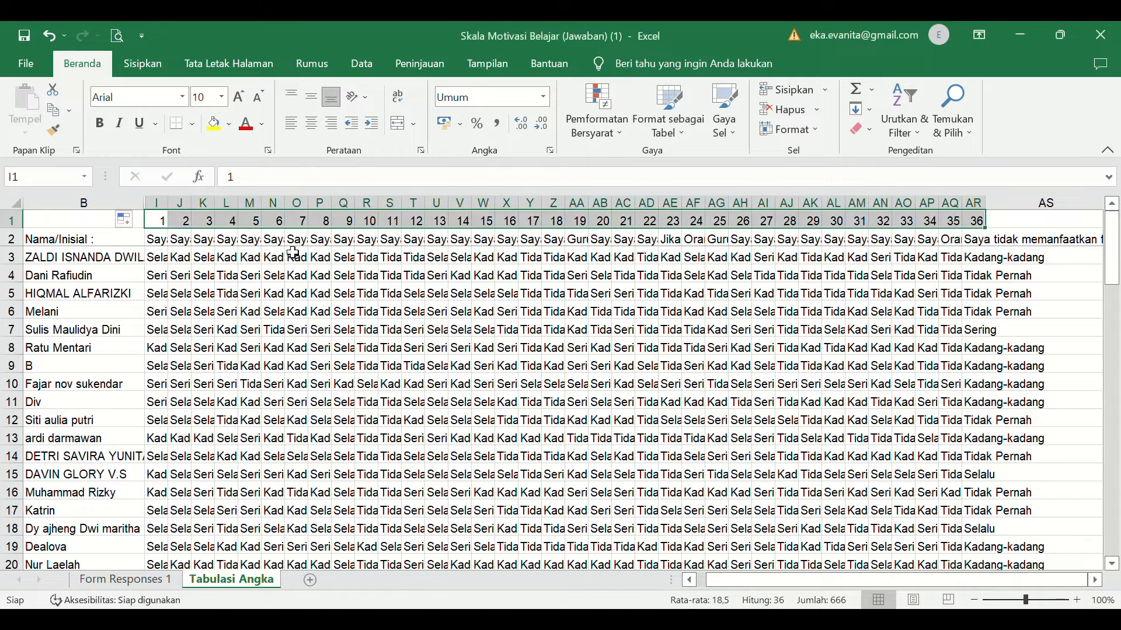
- Fill item columns 1–3, 7–9, 13–15, 19–21, 25–27 and 31–33 with light blue
click(158, 203)
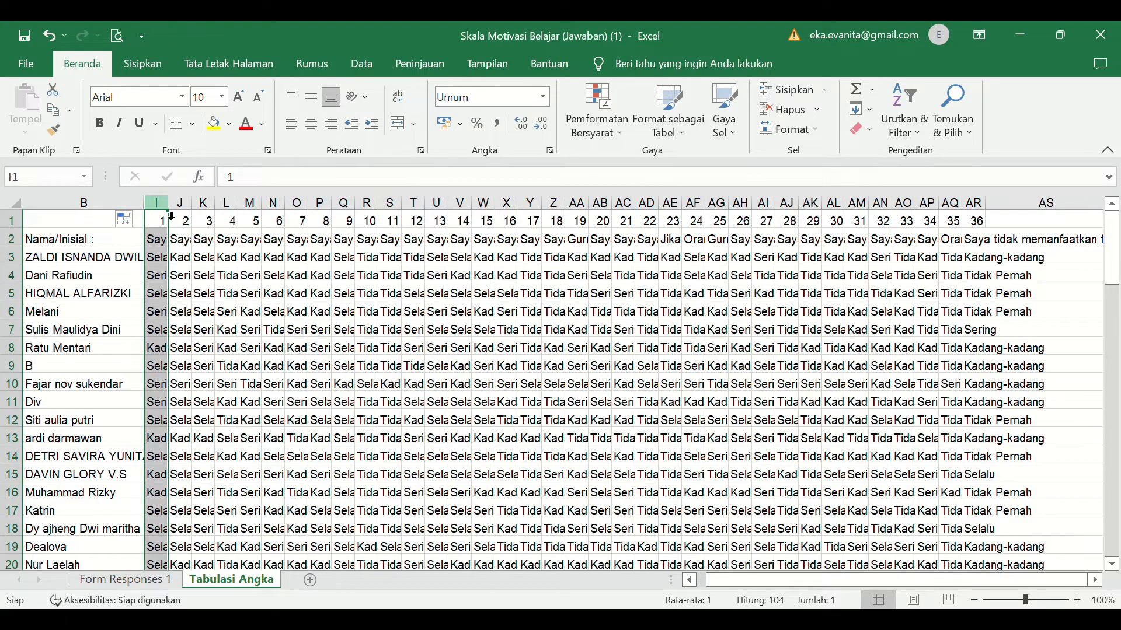
ctrl+click(187, 206)
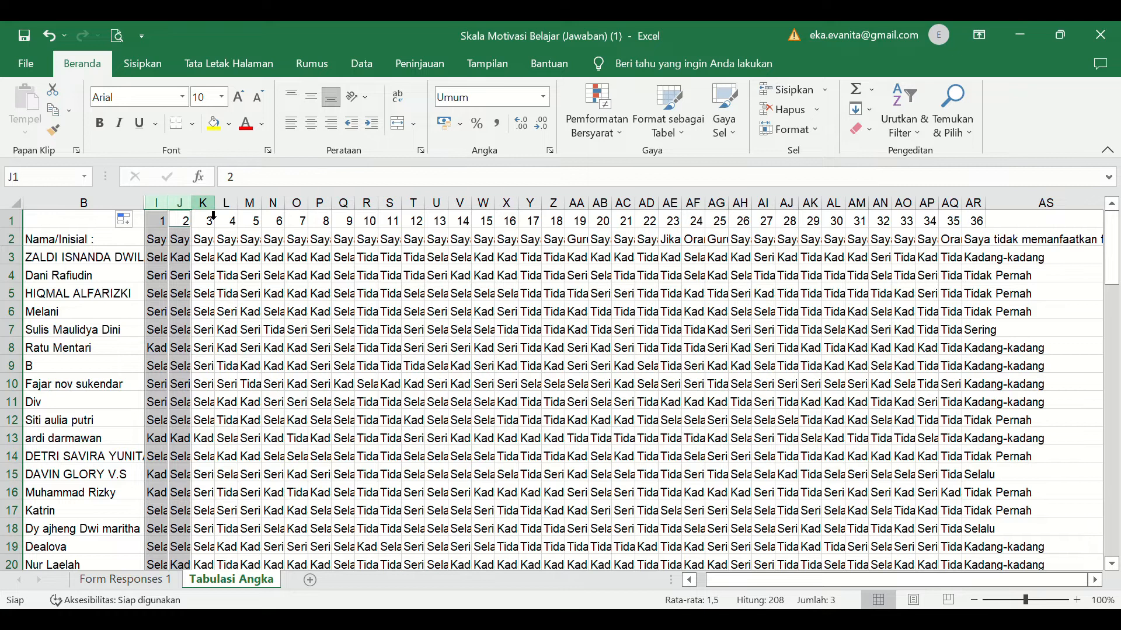
ctrl+click(209, 207)
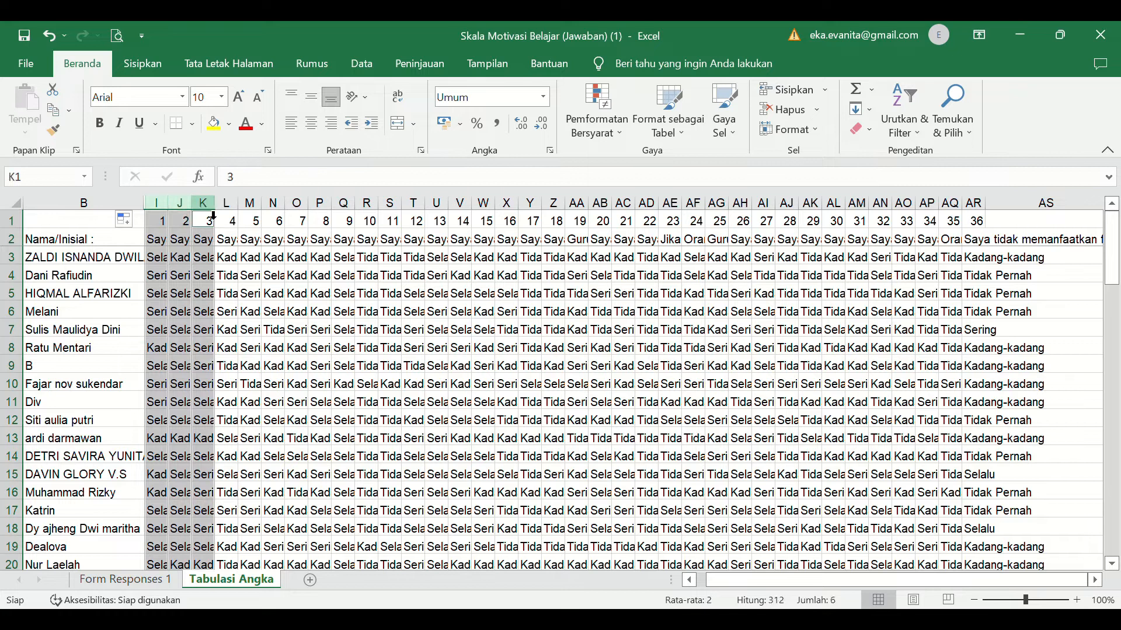
ctrl+click(310, 212)
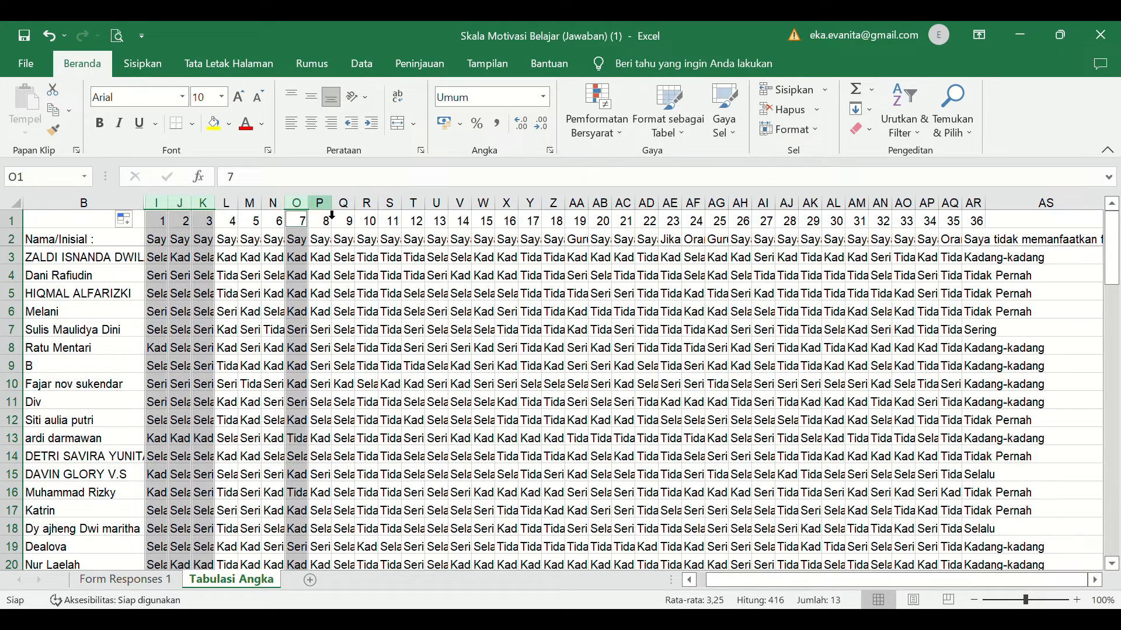
ctrl+click(331, 213)
ctrl+click(346, 206)
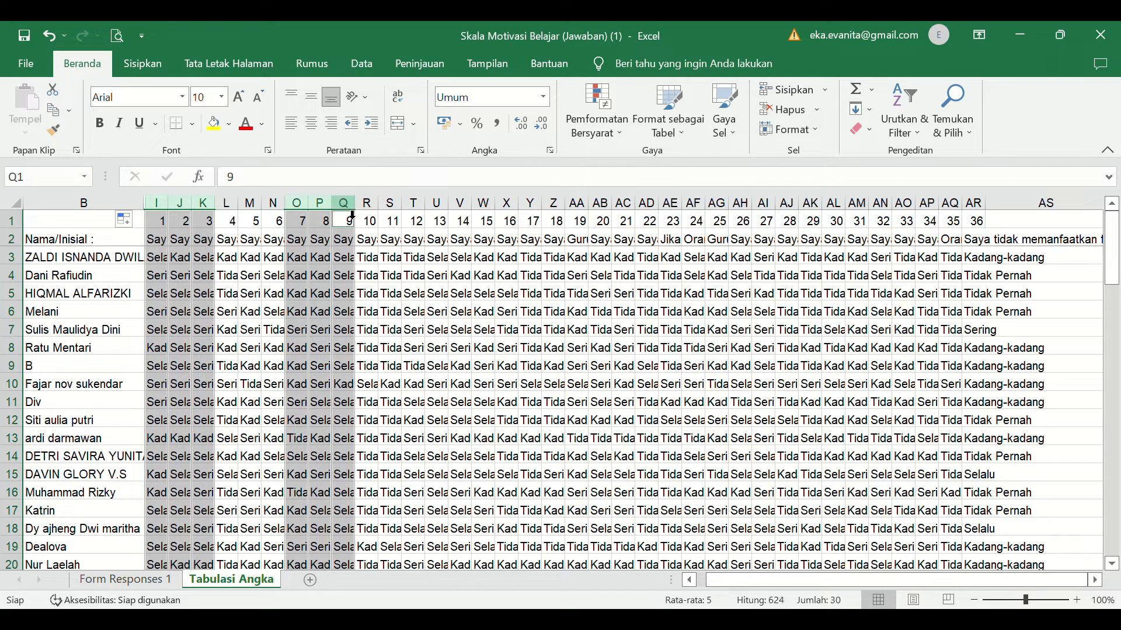
ctrl+click(437, 207)
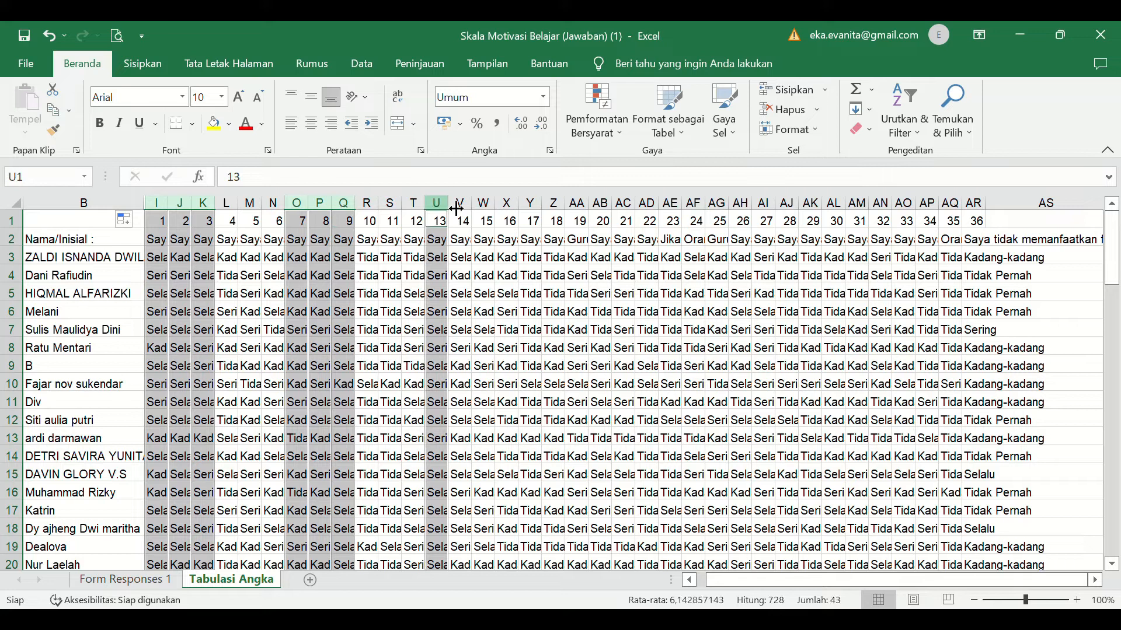
ctrl+click(461, 204)
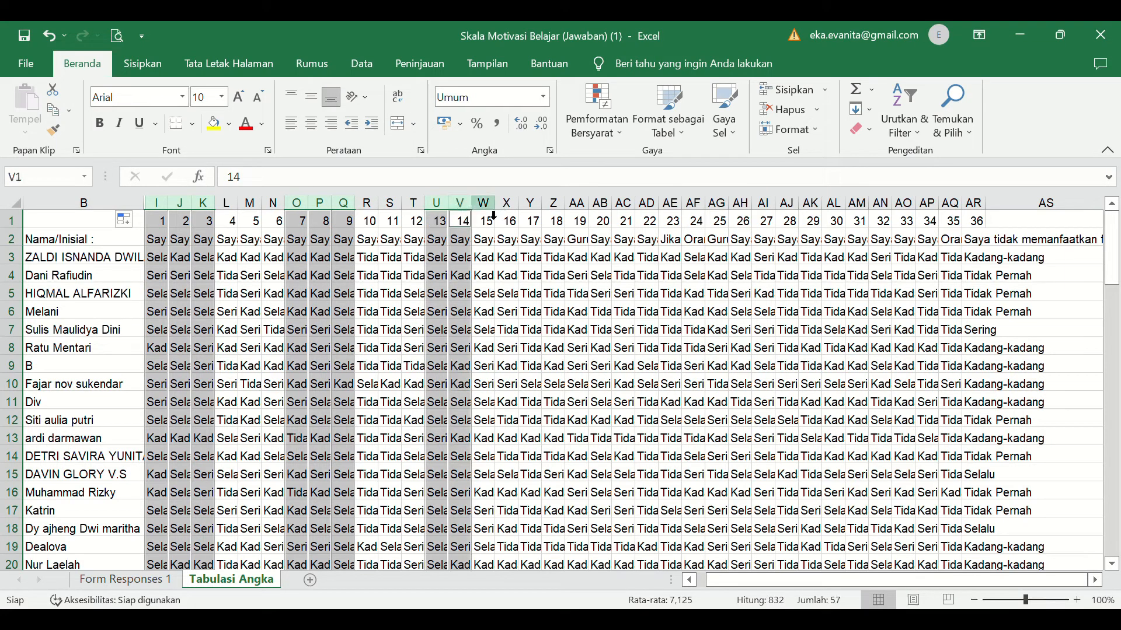
ctrl+click(484, 205)
ctrl+click(578, 204)
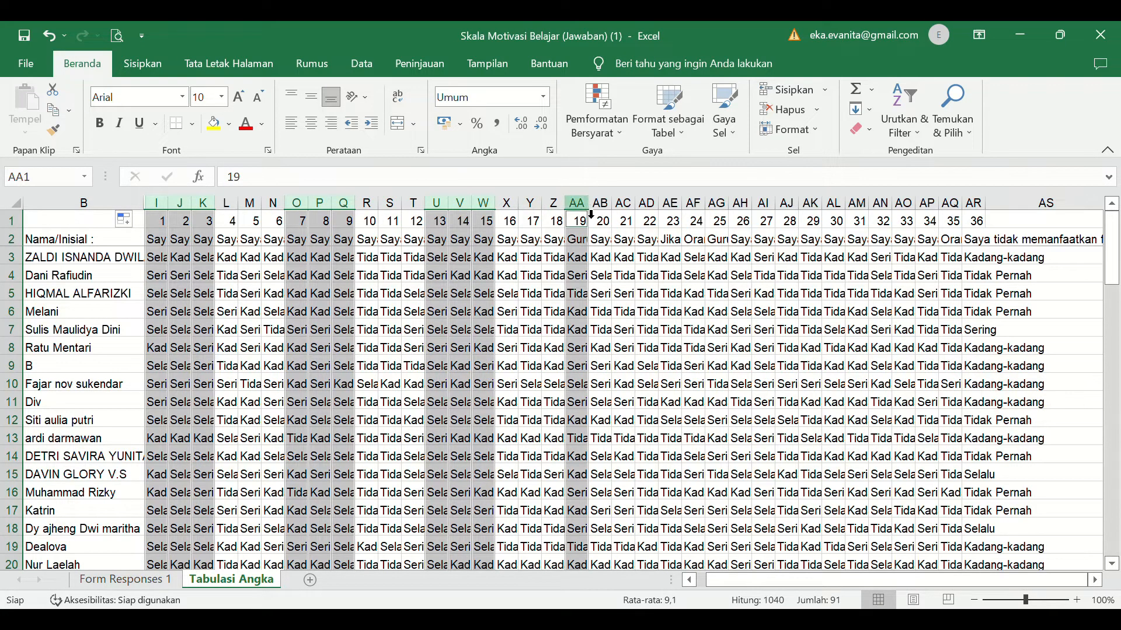
ctrl+click(600, 205)
ctrl+click(630, 205)
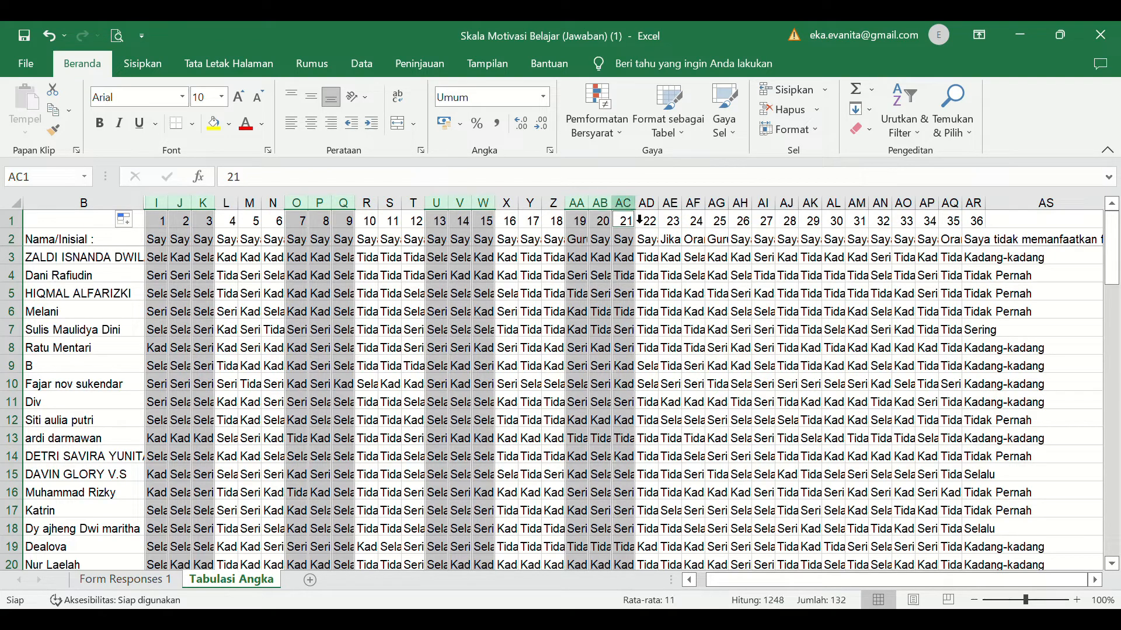
ctrl+click(723, 205)
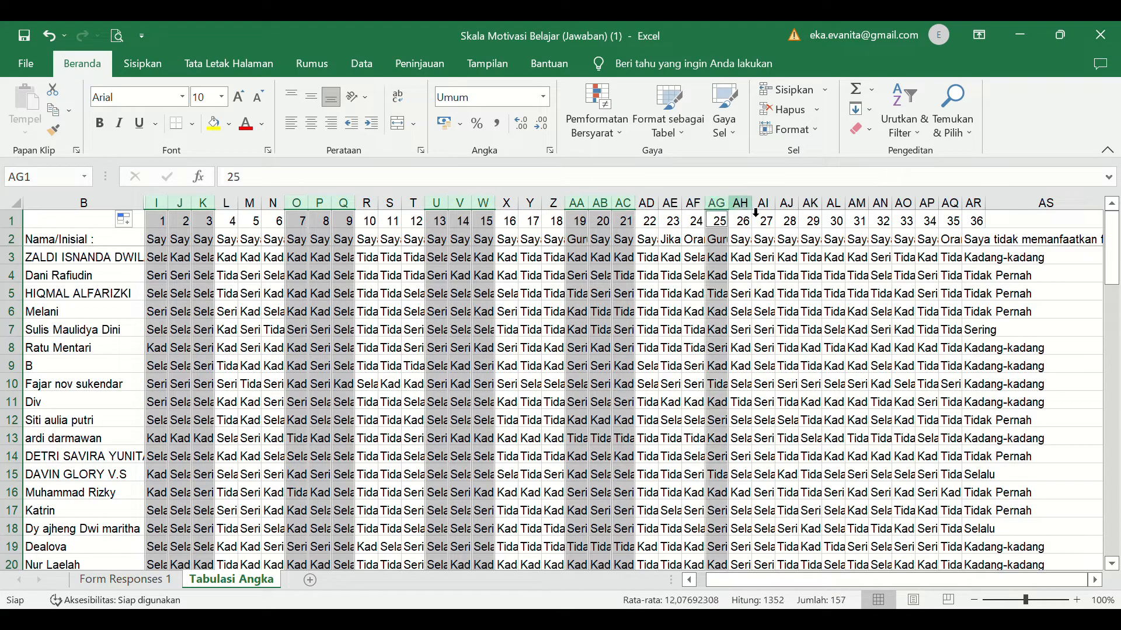
ctrl+click(740, 205)
ctrl+click(764, 204)
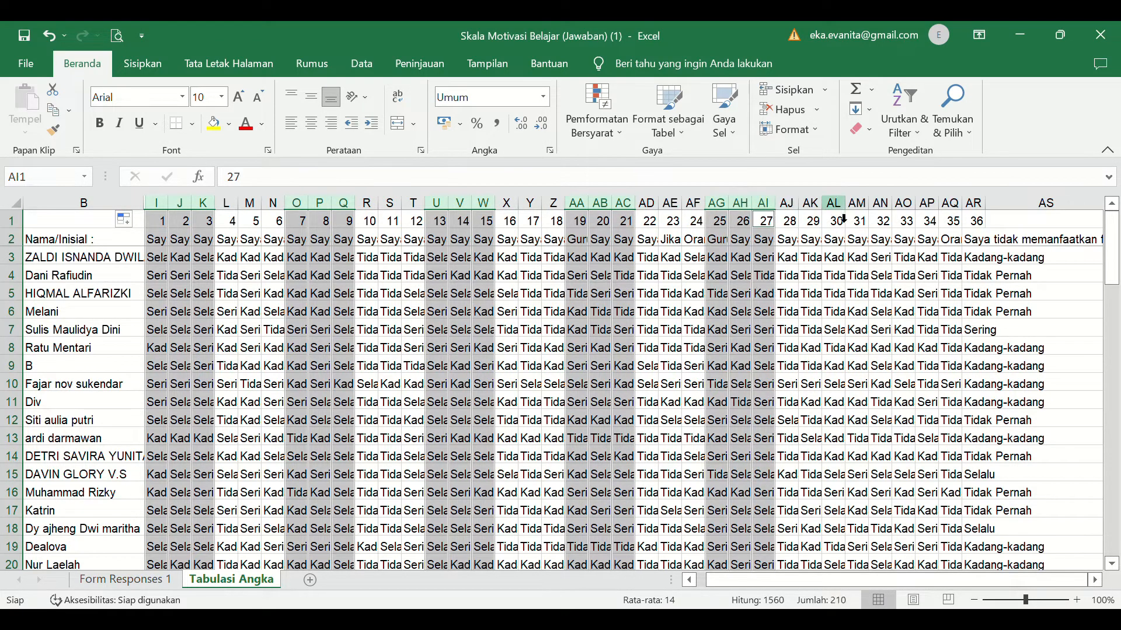
ctrl+click(862, 206)
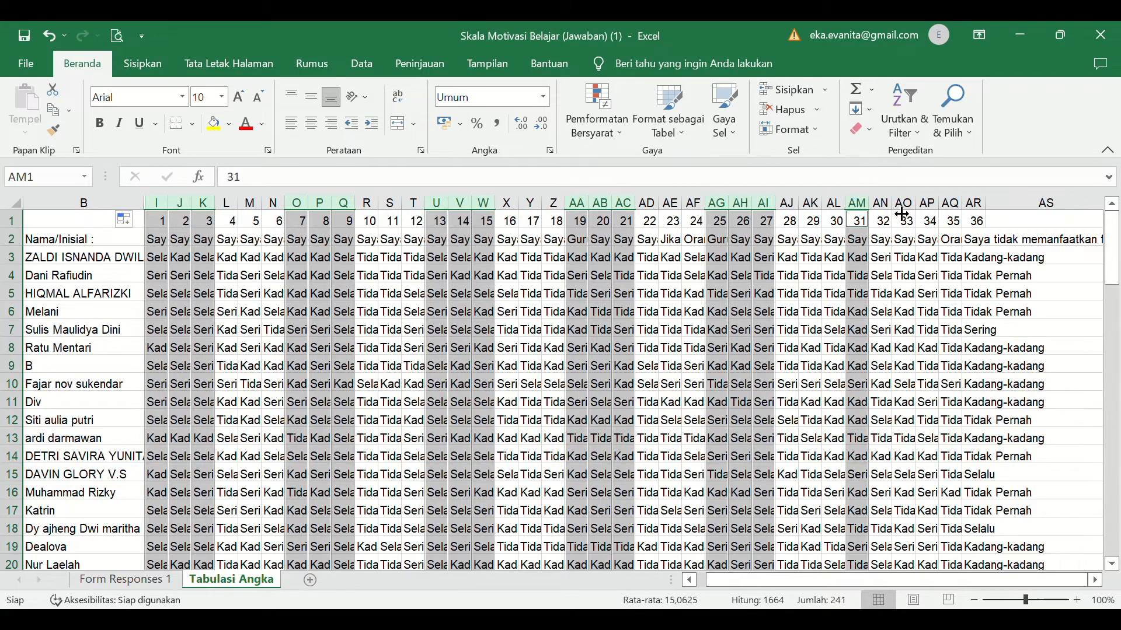
ctrl+click(881, 205)
ctrl+click(903, 205)
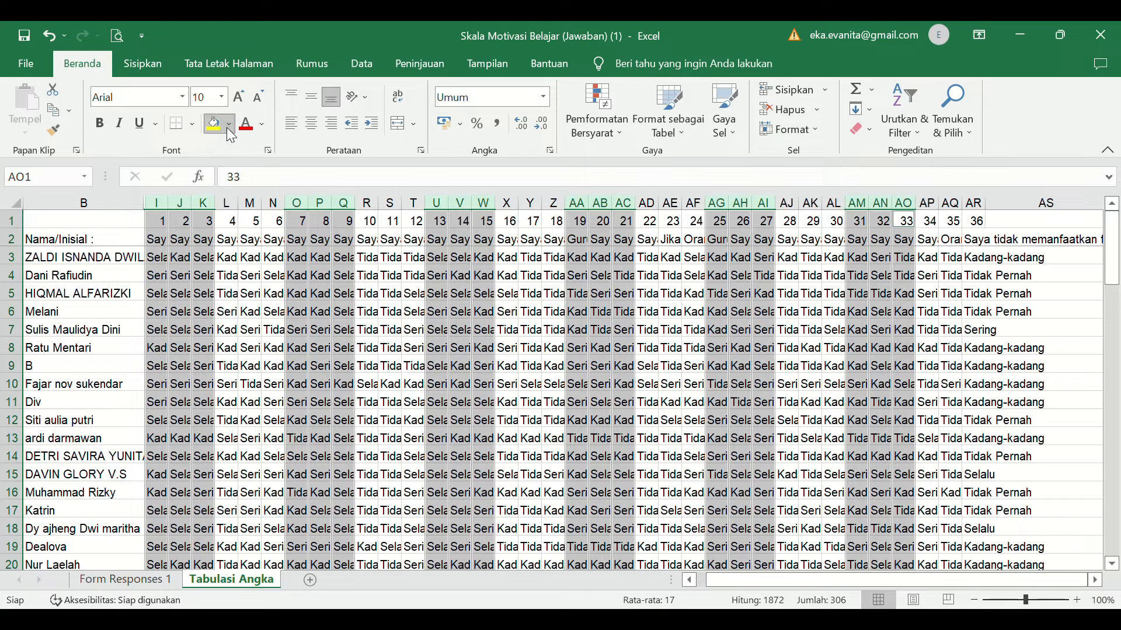
click(271, 178)
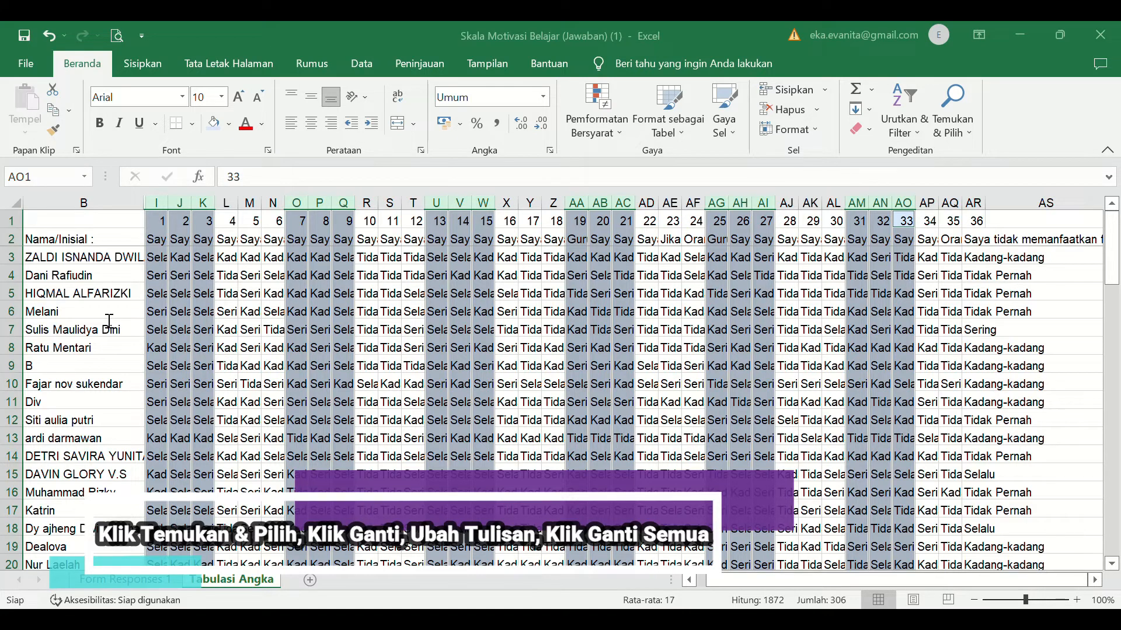
- In the light-blue item columns, replace all Selalu with 4, Sering with 3, Kadang-kadang with 2 and Tidak Pernah with 1
click(73, 374)
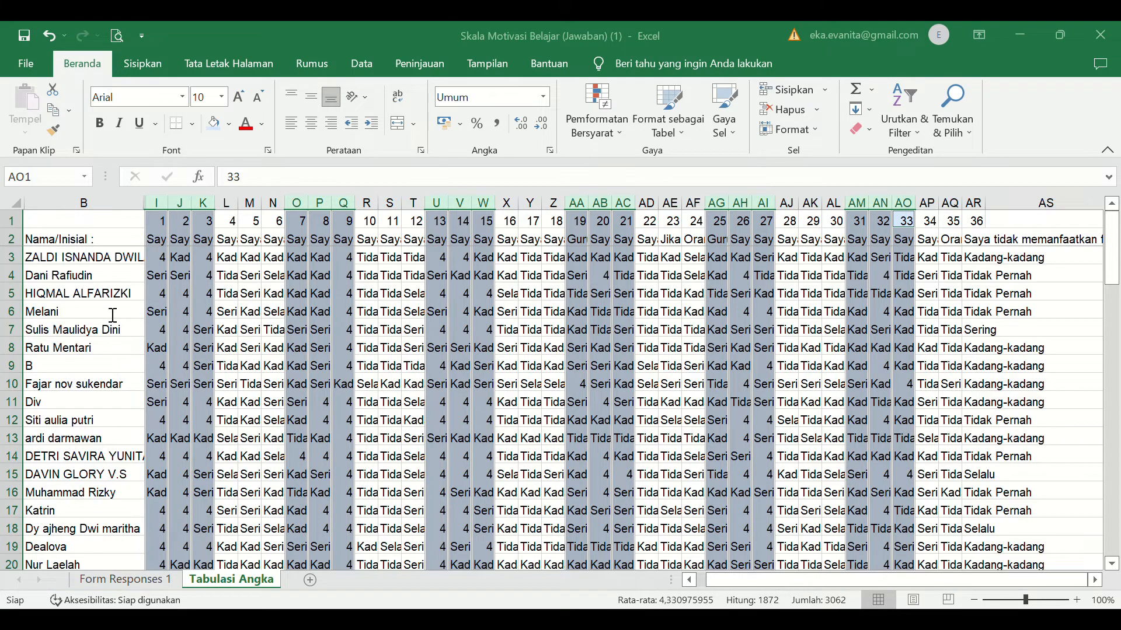
click(79, 367)
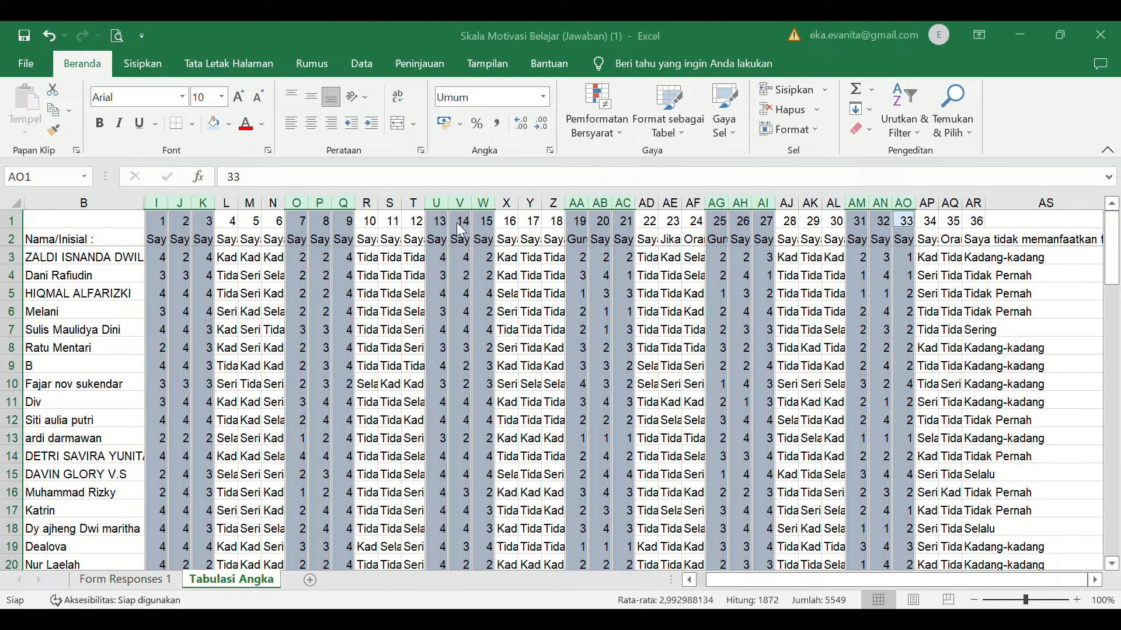
- Check the converted scores in the first rows of the light-blue item columns
click(173, 262)
key(Right)
key(Down)
key(Right)
key(Down)
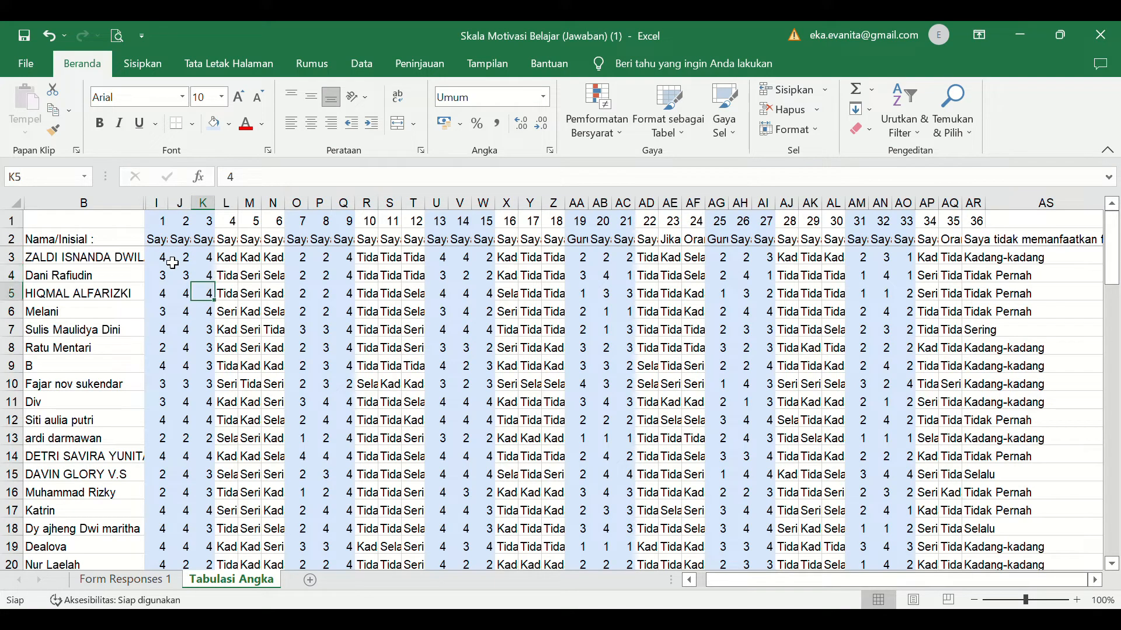
click(298, 263)
key(Right)
key(Down)
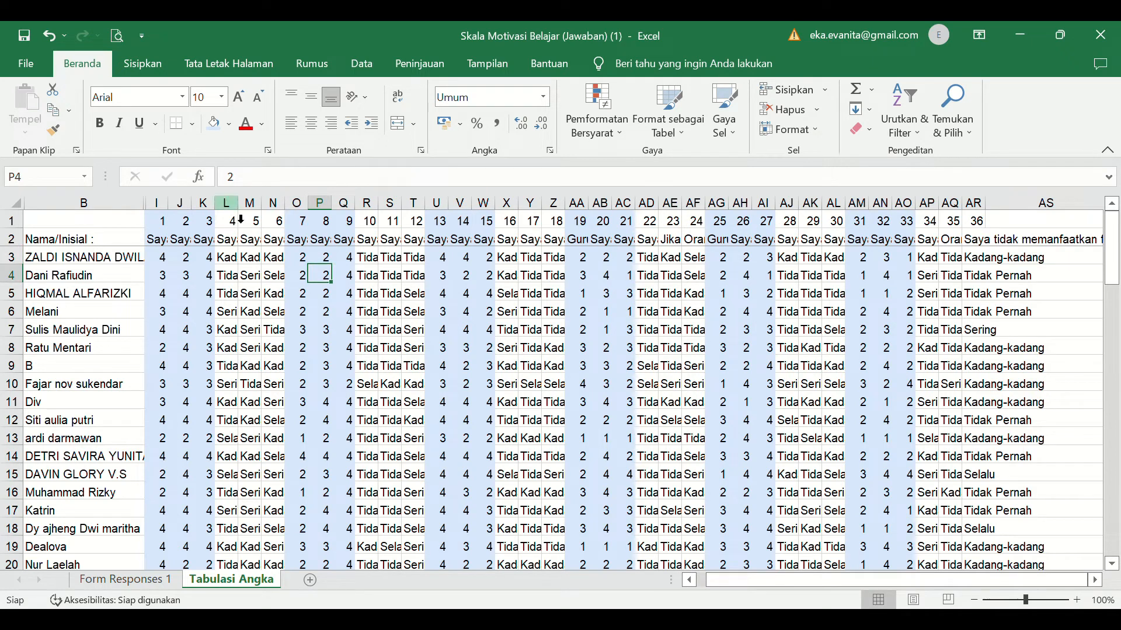
- In the unshaded item columns, replace all Selalu with 1, Sering with 2, Kadang-kadang with 3 and Tidak Pernah with 4
click(227, 204)
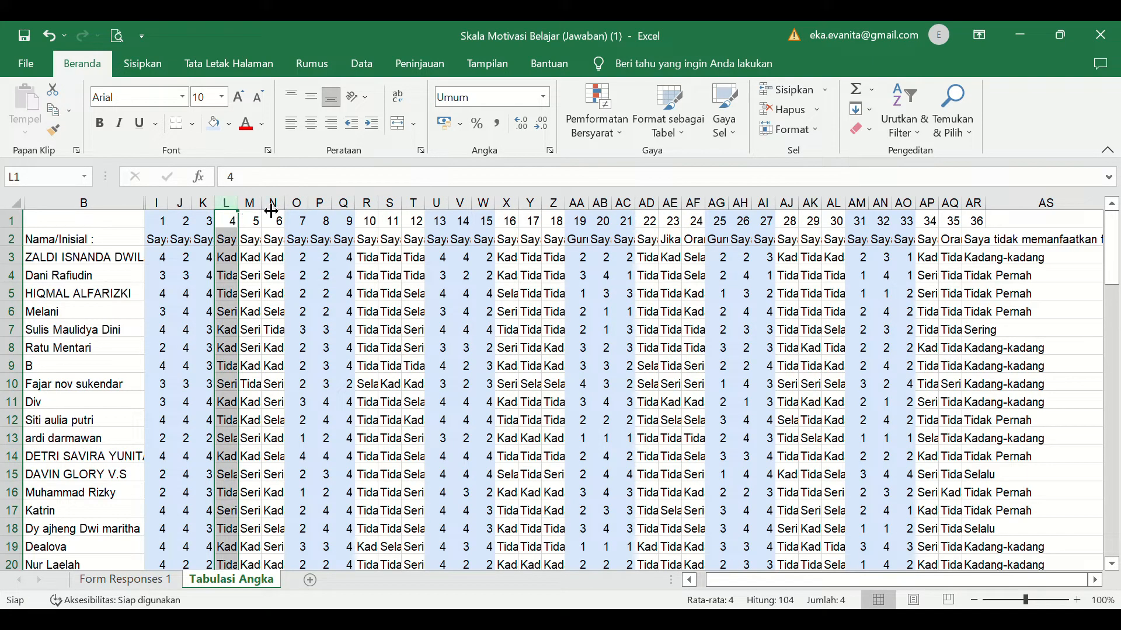
ctrl+click(255, 206)
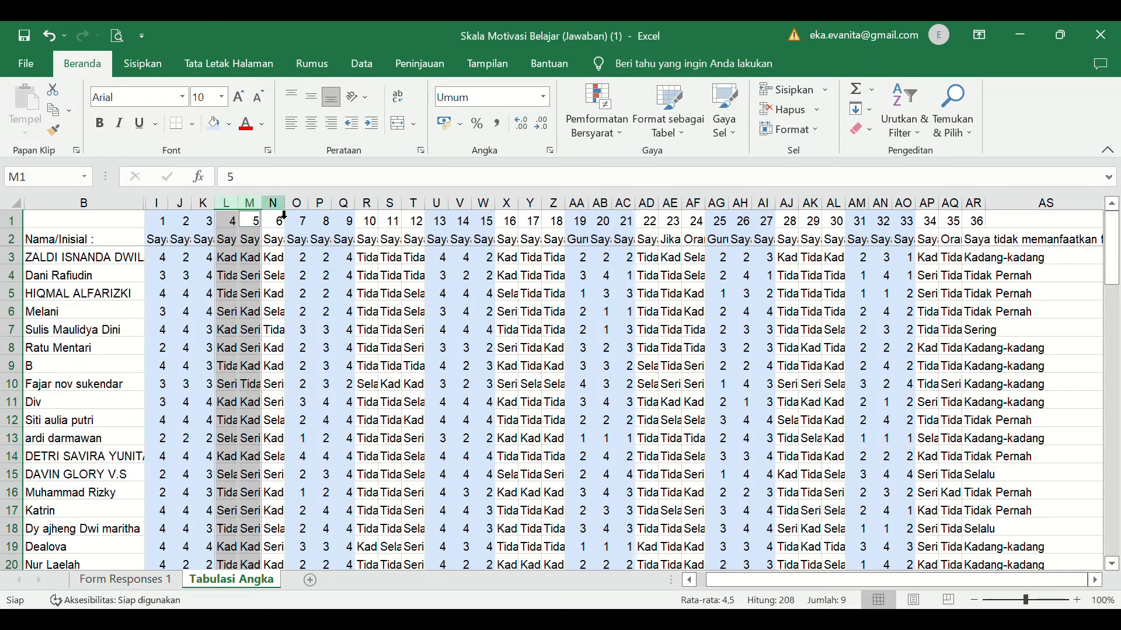
ctrl+click(283, 206)
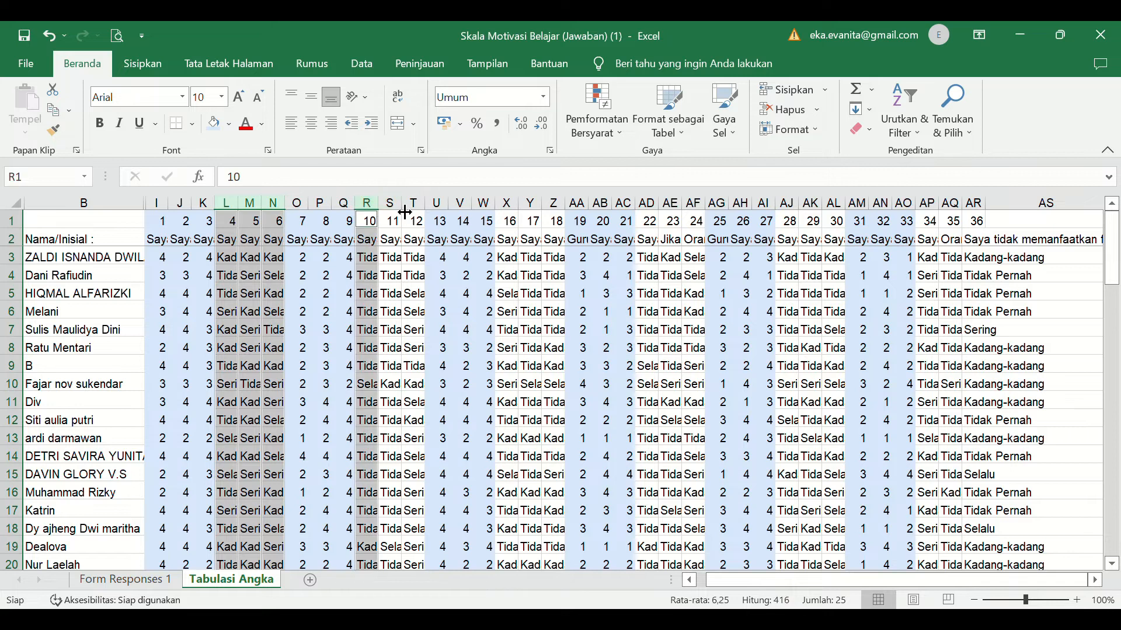
ctrl+click(390, 215)
ctrl+click(427, 214)
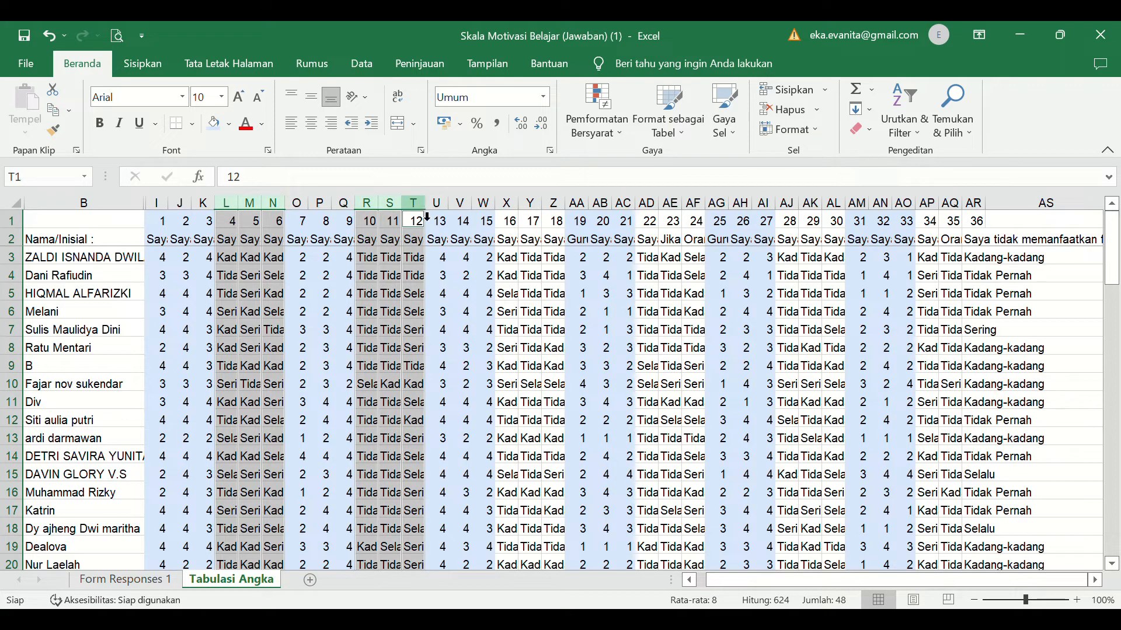
ctrl+click(506, 216)
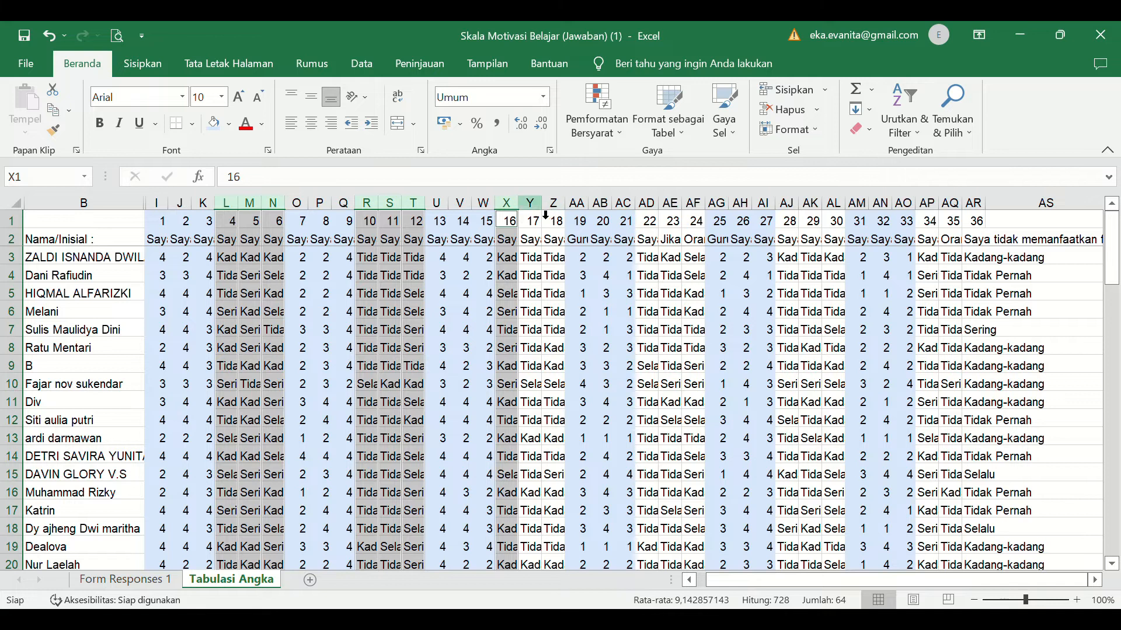
ctrl+click(530, 216)
ctrl+click(555, 216)
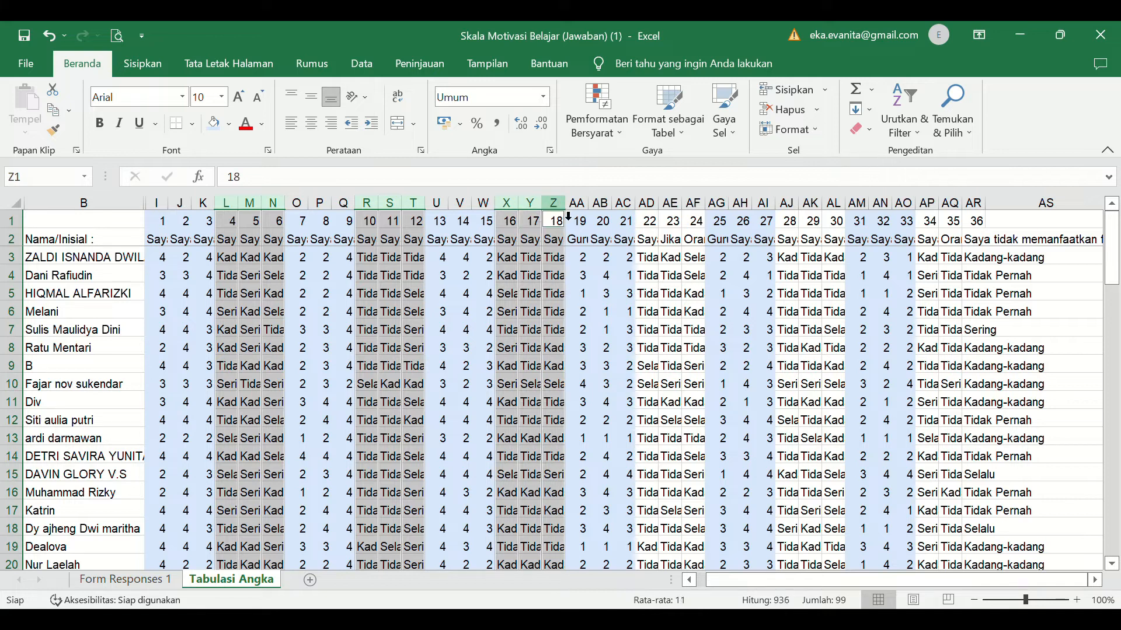
ctrl+click(646, 216)
drag(680, 217, 698, 217)
drag(794, 215, 835, 216)
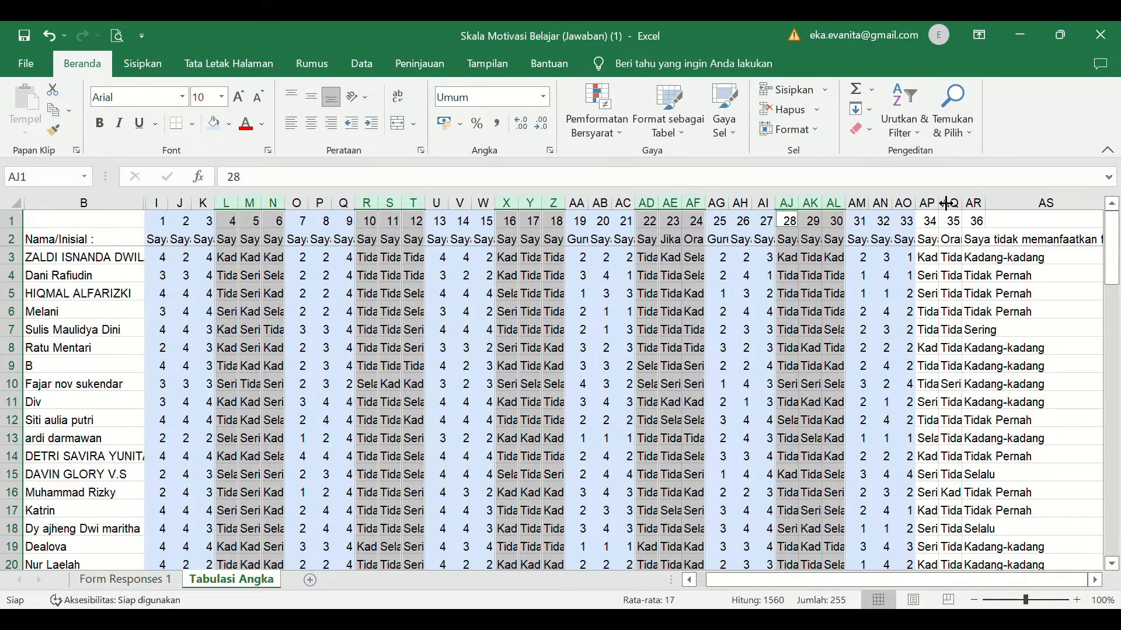
drag(928, 217, 973, 211)
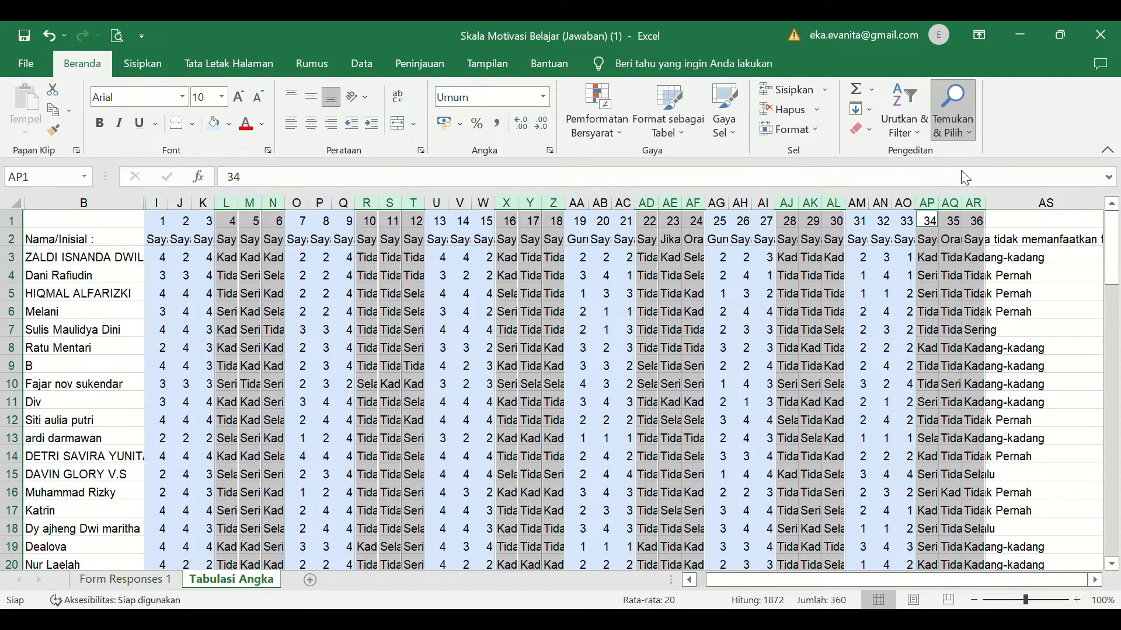
click(58, 396)
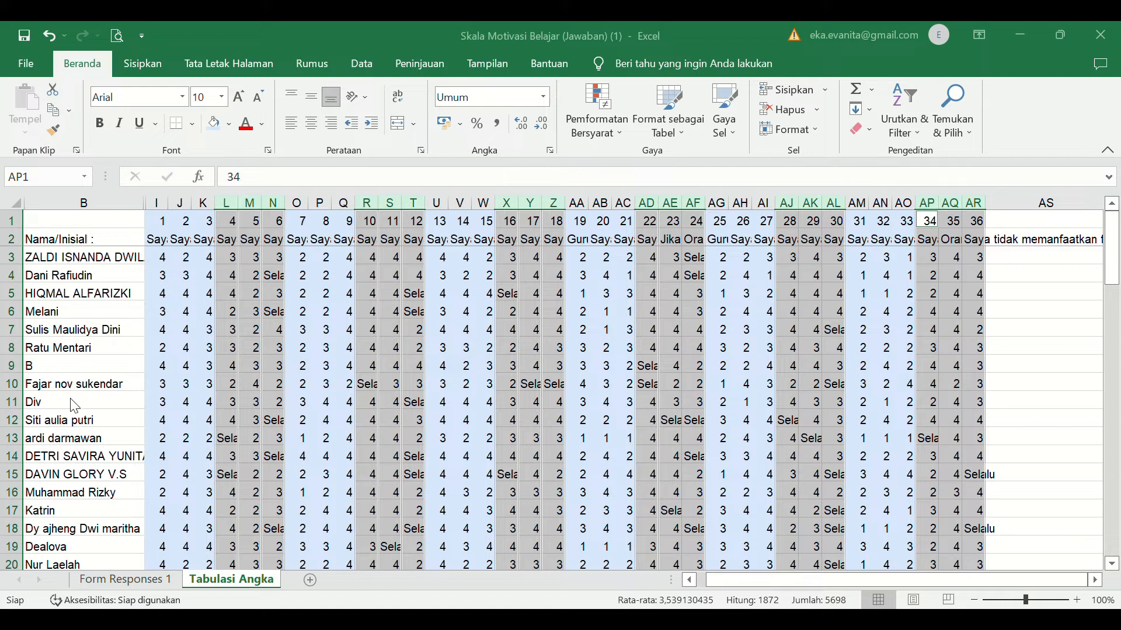
click(70, 399)
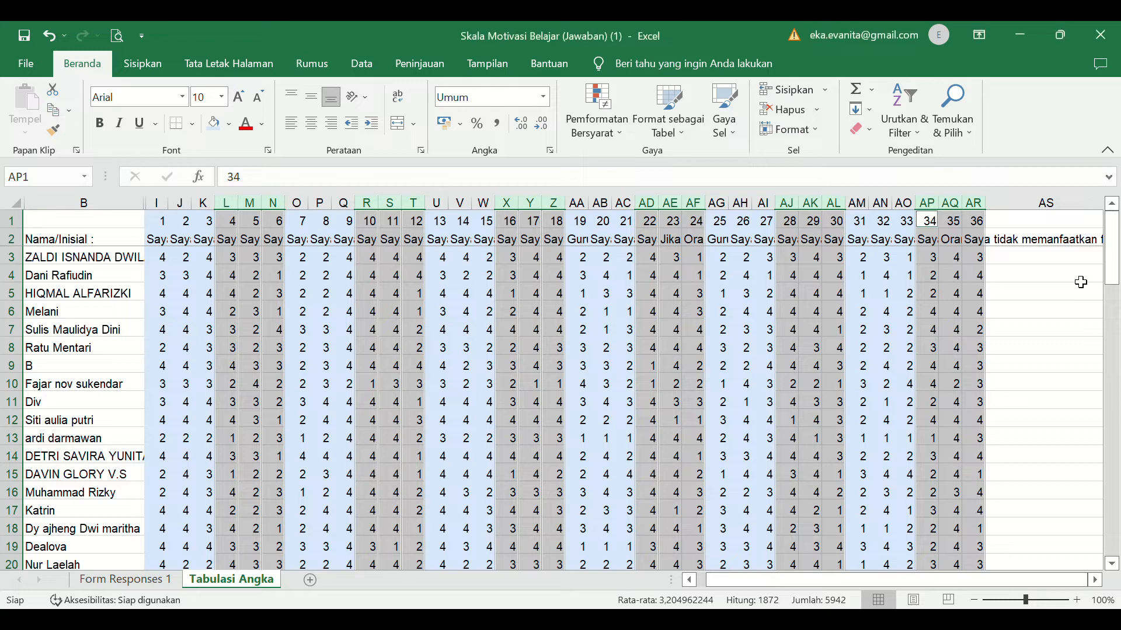
- Enter the header JUMLAH in cell AS1, beside item column 36
click(975, 600)
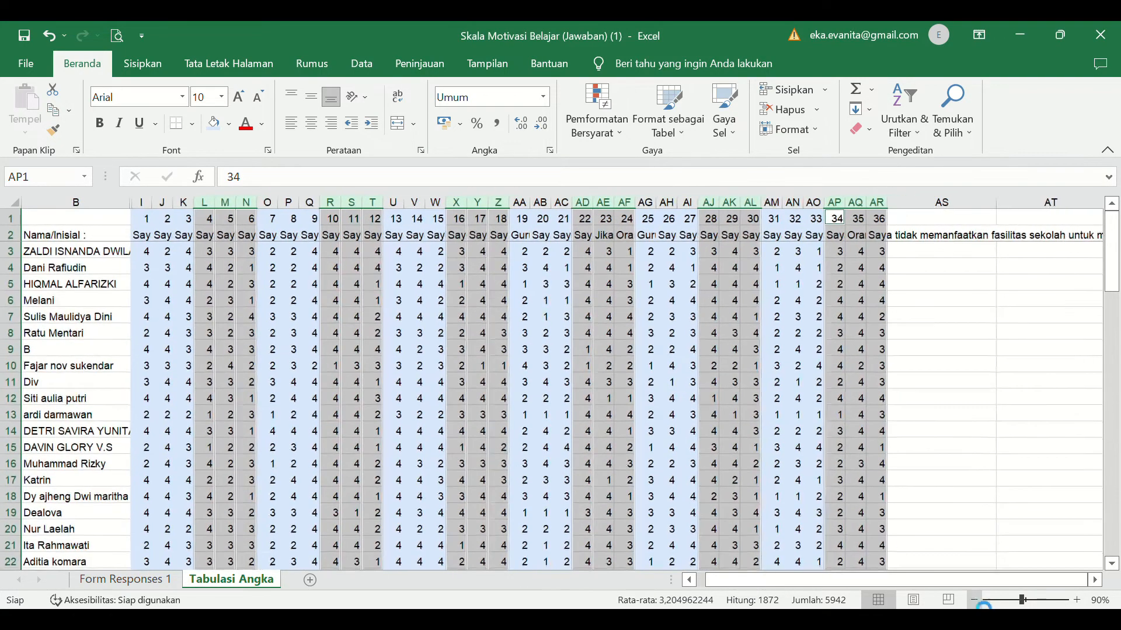
click(974, 600)
drag(1114, 297, 1119, 204)
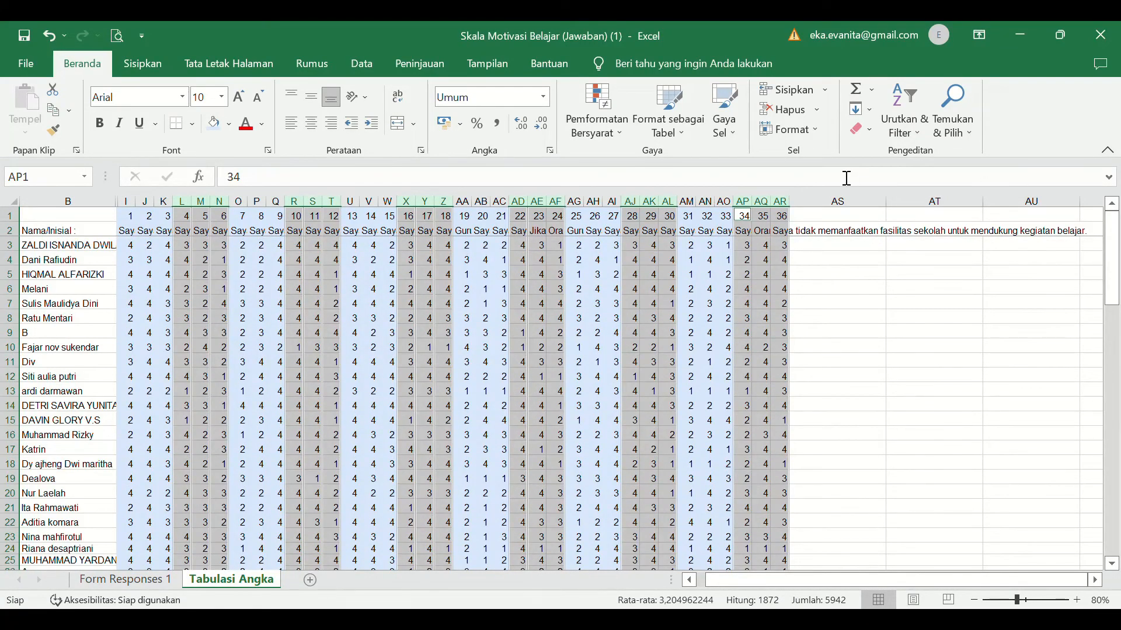
drag(832, 223, 829, 235)
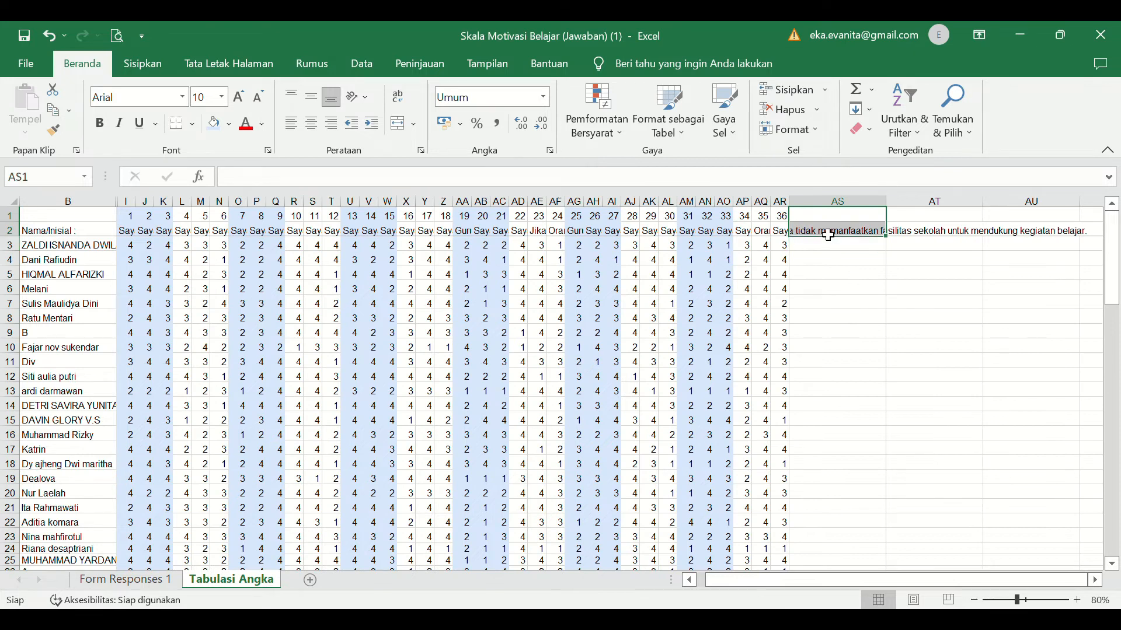
click(826, 221)
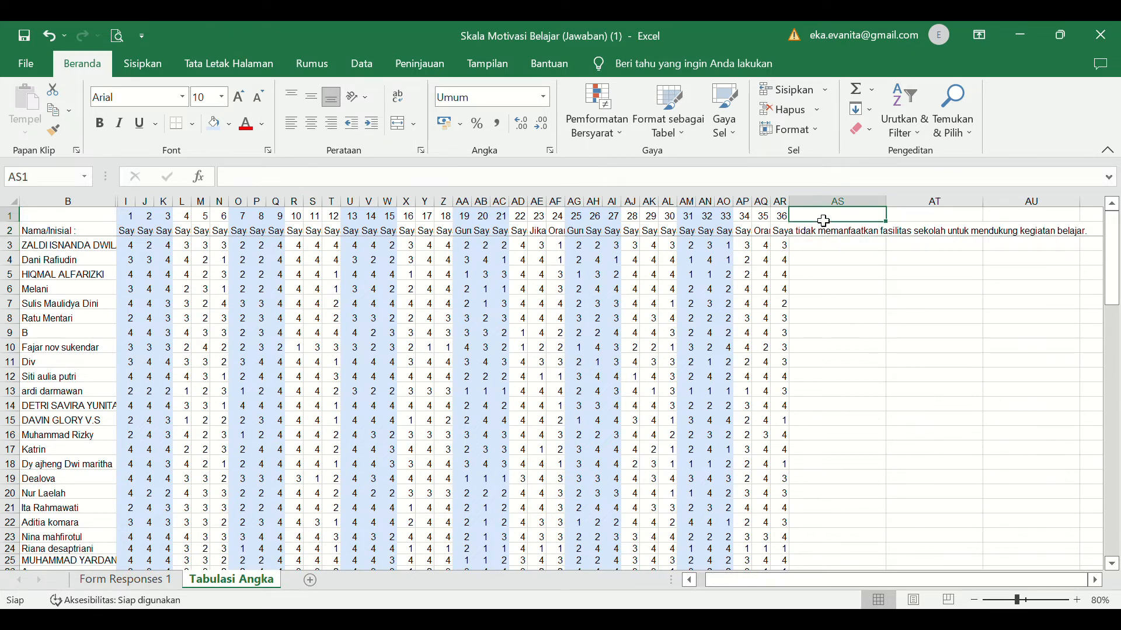
text(J)
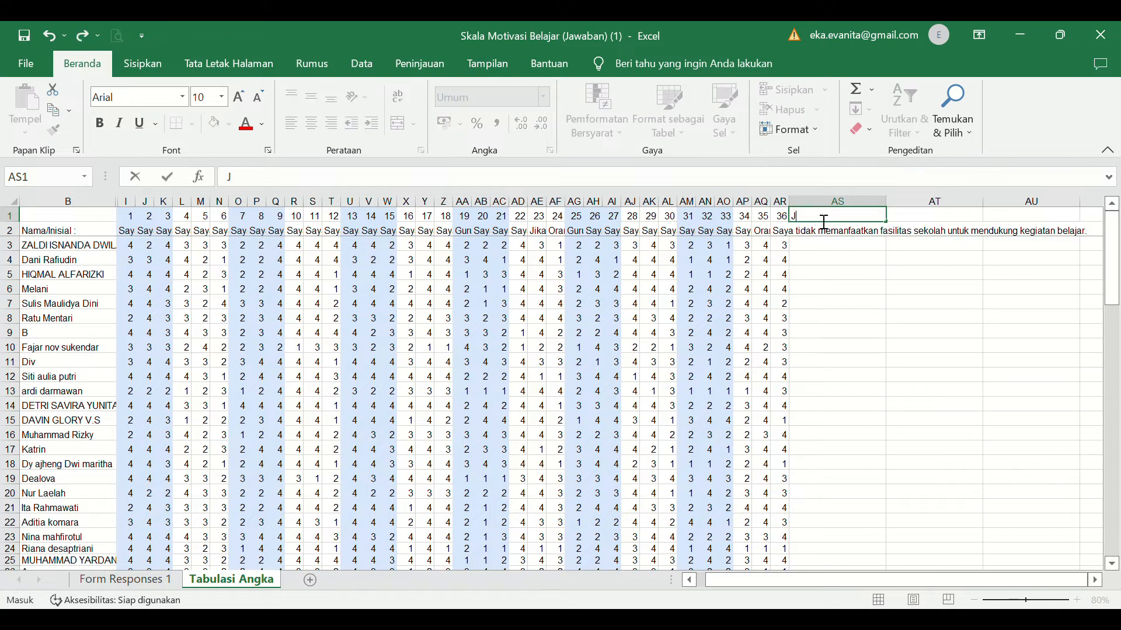
text(UMLAH)
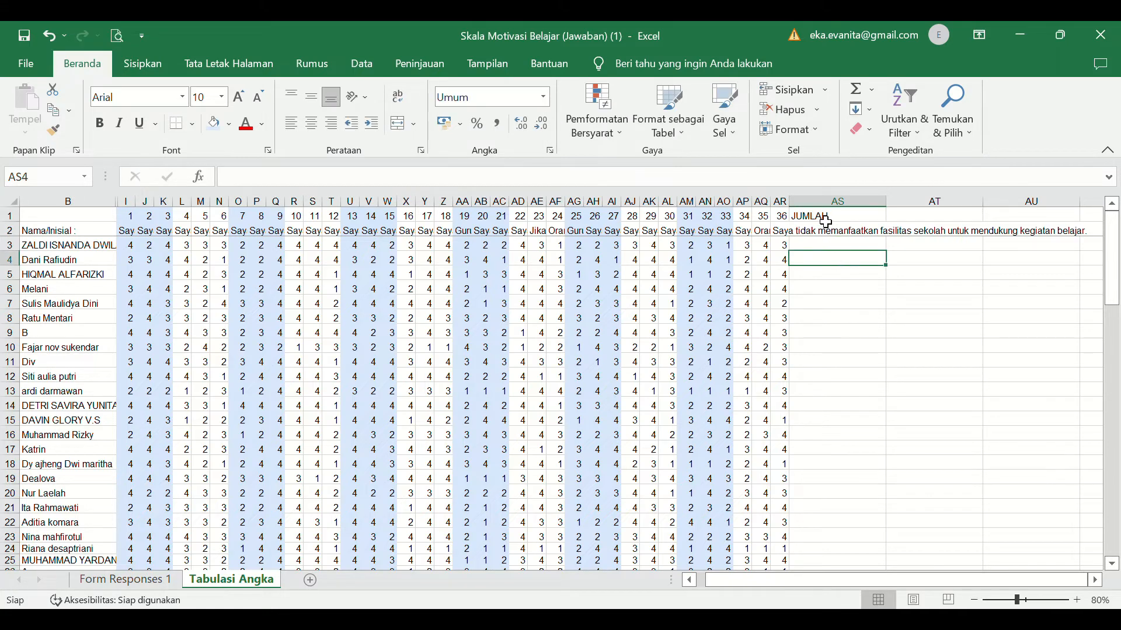
- Merge cells AS1 and AS2 and center the JUMLAH header horizontally and vertically
drag(826, 222, 826, 233)
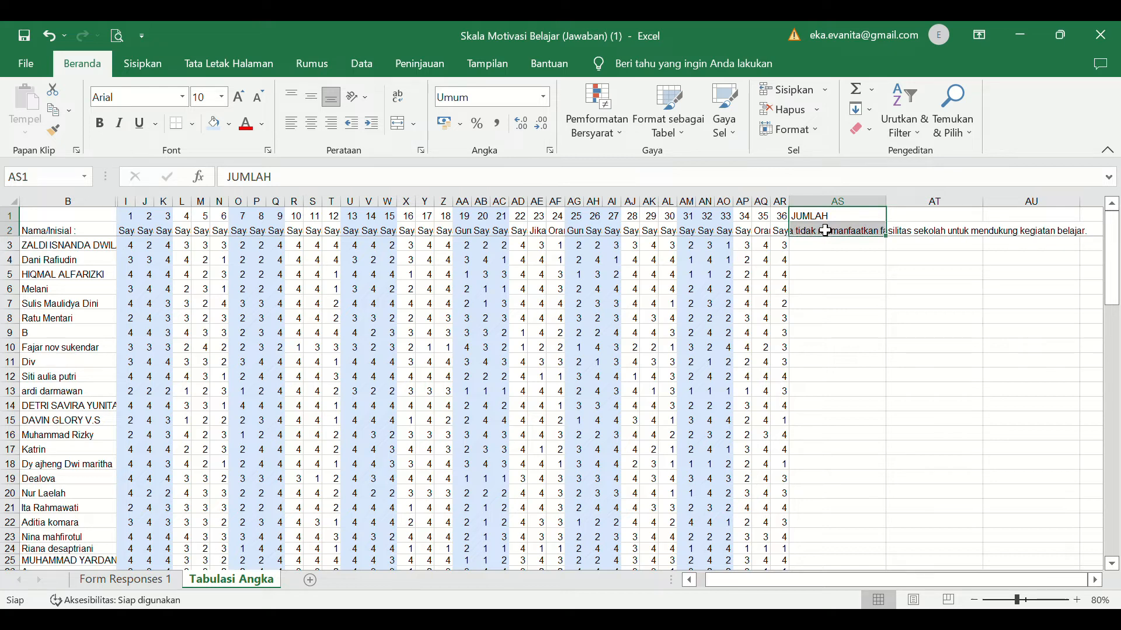
click(397, 123)
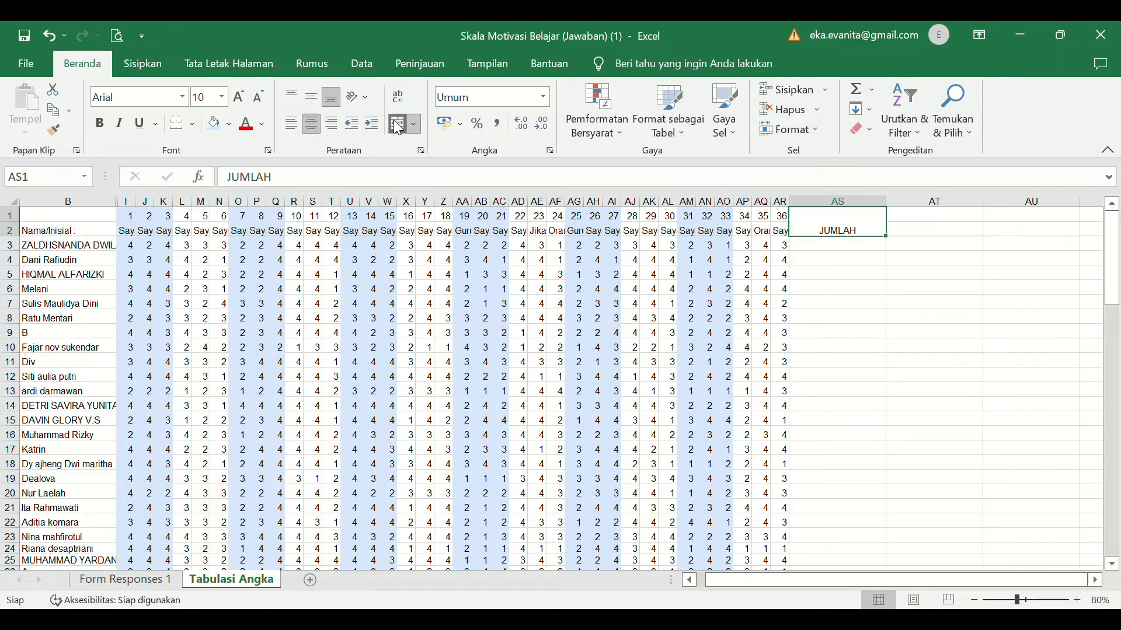
click(310, 99)
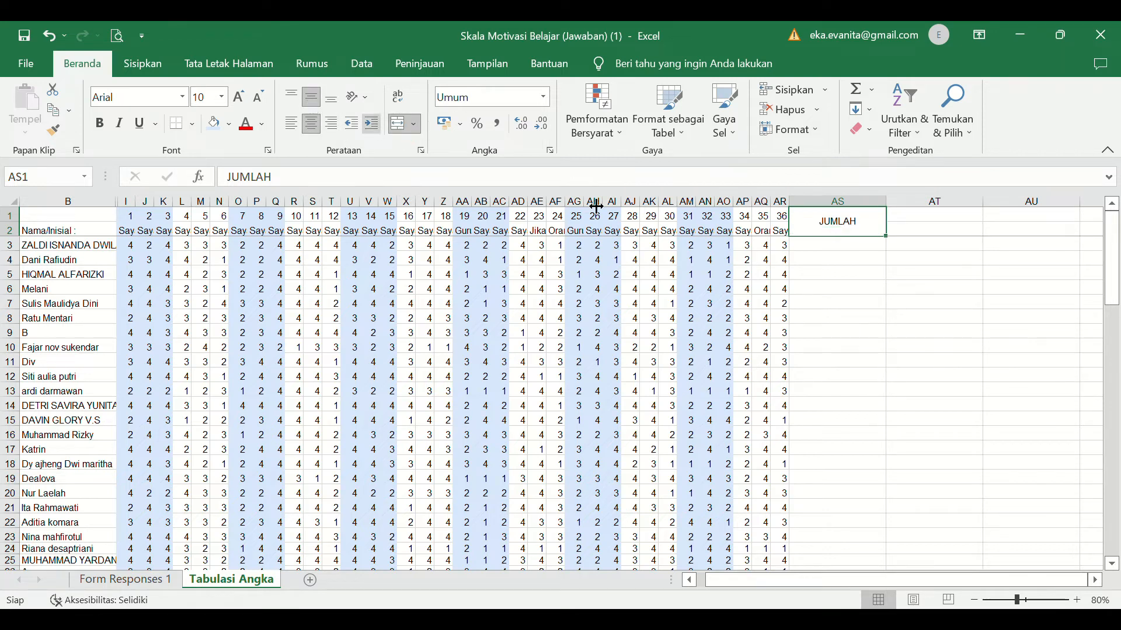
- Enter the formula =SUM(I3:AR3) in cell AS3 to total the first respondent's item scores
click(806, 246)
double_click(810, 249)
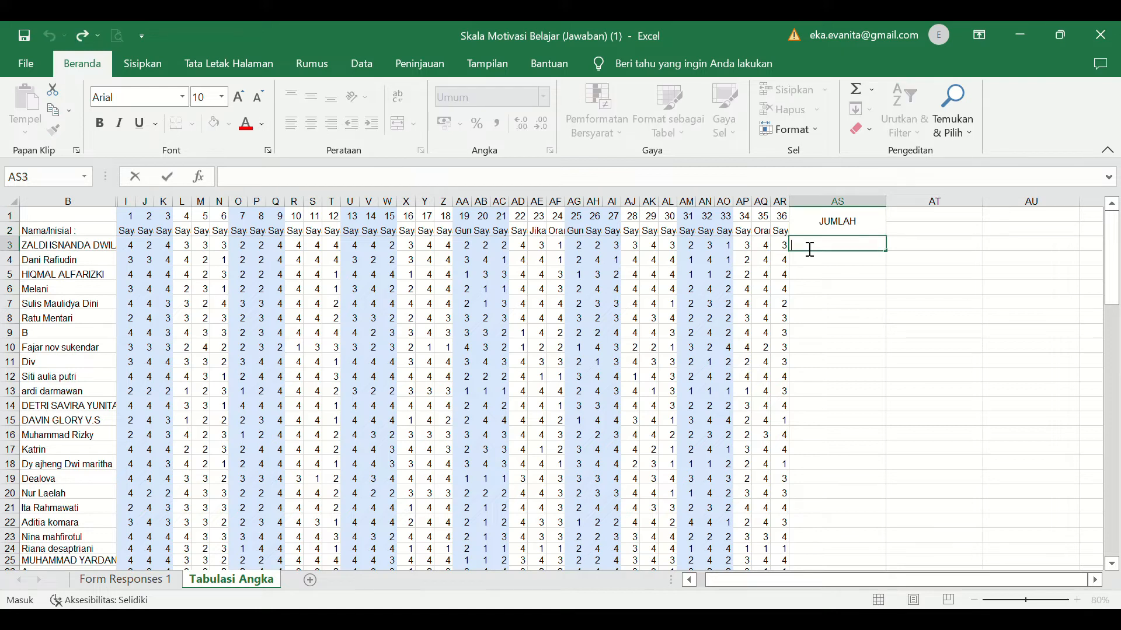
text(=sum()
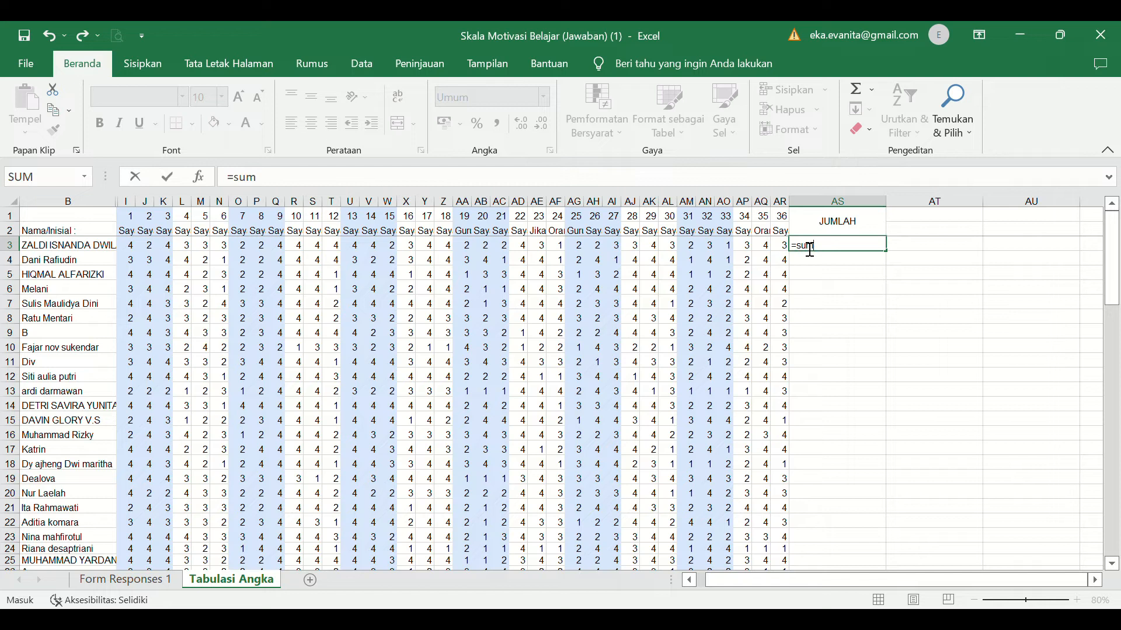
click(133, 252)
key(shift+Right)
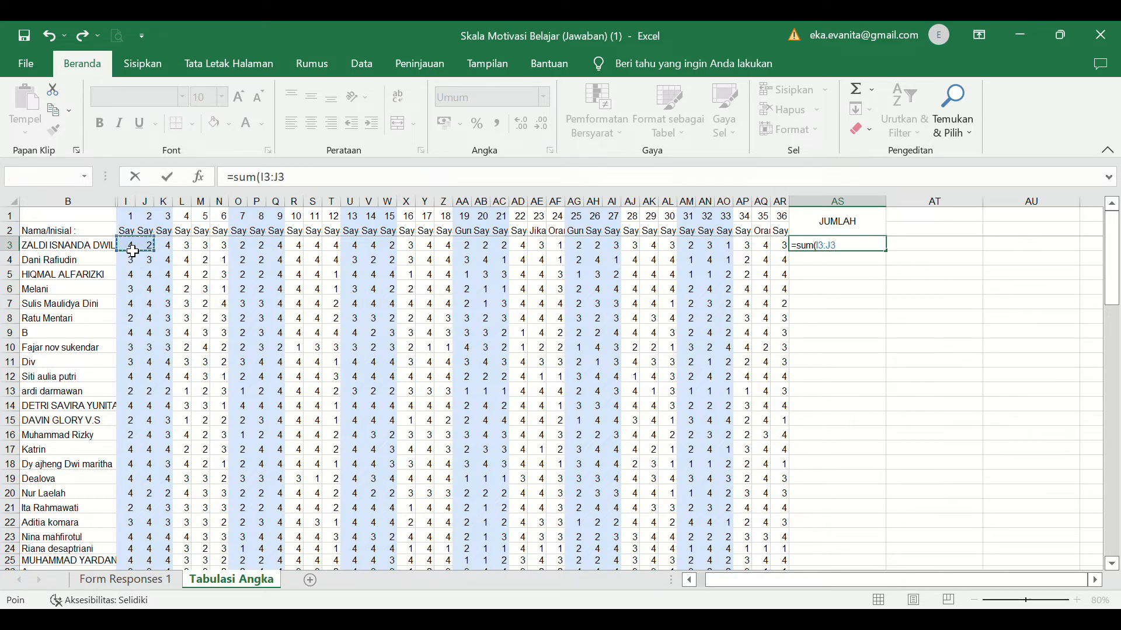
key(shift+Right)
key(shift+Right)
key(shift+Right)
key(shift+Right)
key(shift+Right)
key(shift+Right)
key(shift+Right)
key(shift+Right)
key(shift+Right)
key(shift+Right)
key(shift+Right)
key(shift+Right)
key(shift+Right)
key(shift+Right)
key(shift+Right)
key(shift+Right)
key(shift+Right)
key(shift+Right)
key(shift+Right)
key(shift+Right)
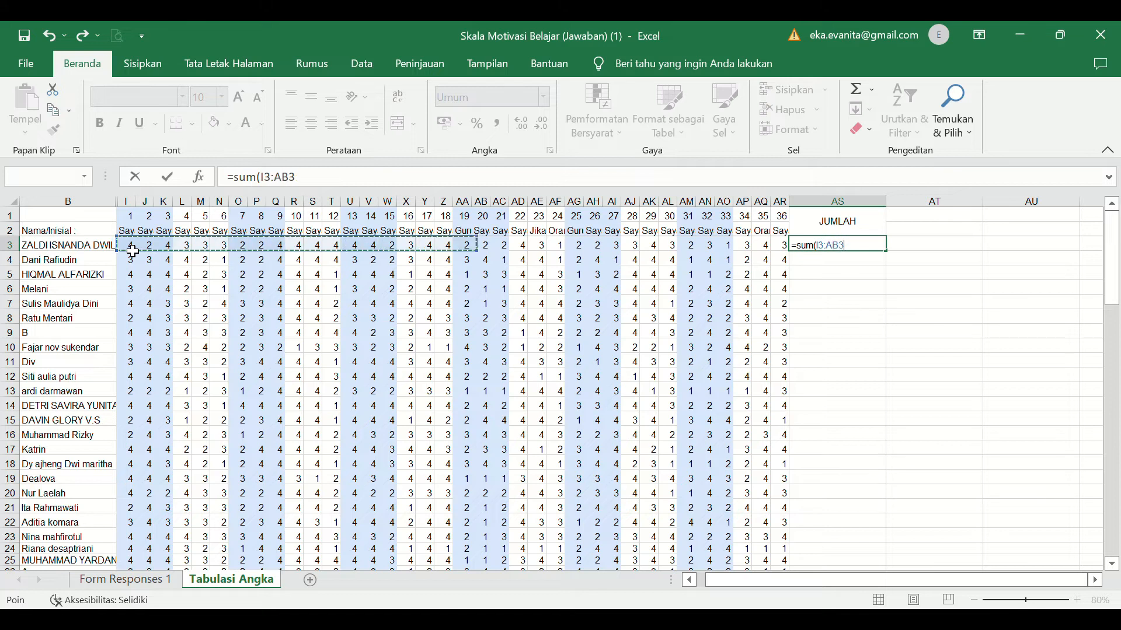
key(shift+Right)
key(shift+Right)
key(shift+Right)
key(shift+Right)
key(shift+Right)
key(shift+Right)
key(shift+Right)
key(shift+Right)
key(shift+Right)
key(shift+Right)
key(shift+Right)
key(shift+Left)
key(shift+Left)
key(shift+Left)
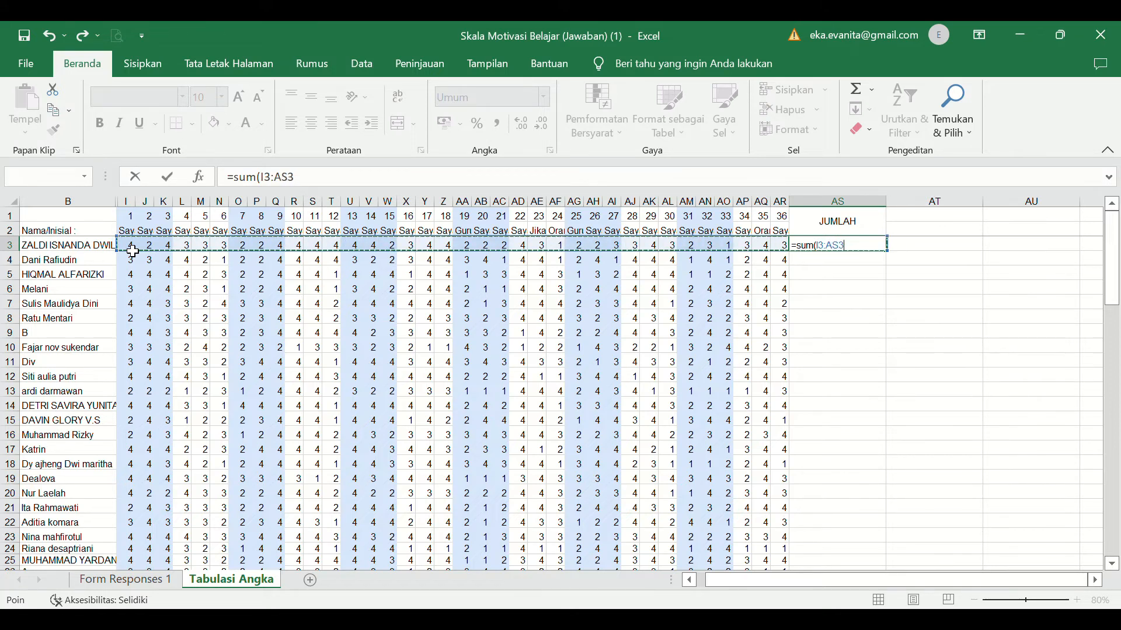
key(shift+Left)
key(shift+Right)
key(shift+Right)
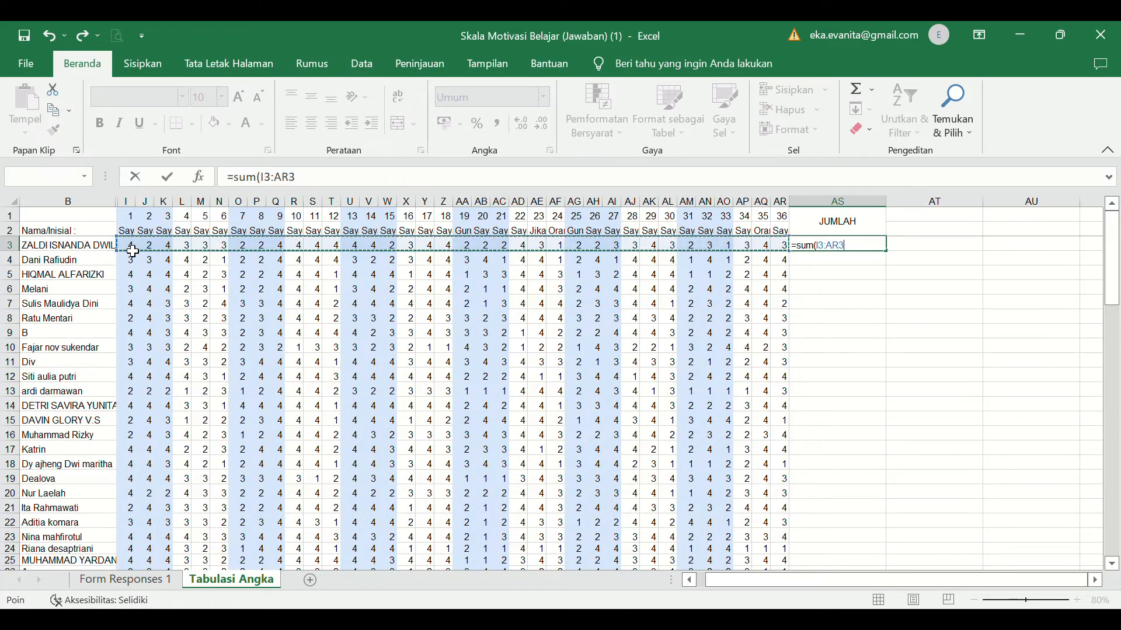
text())
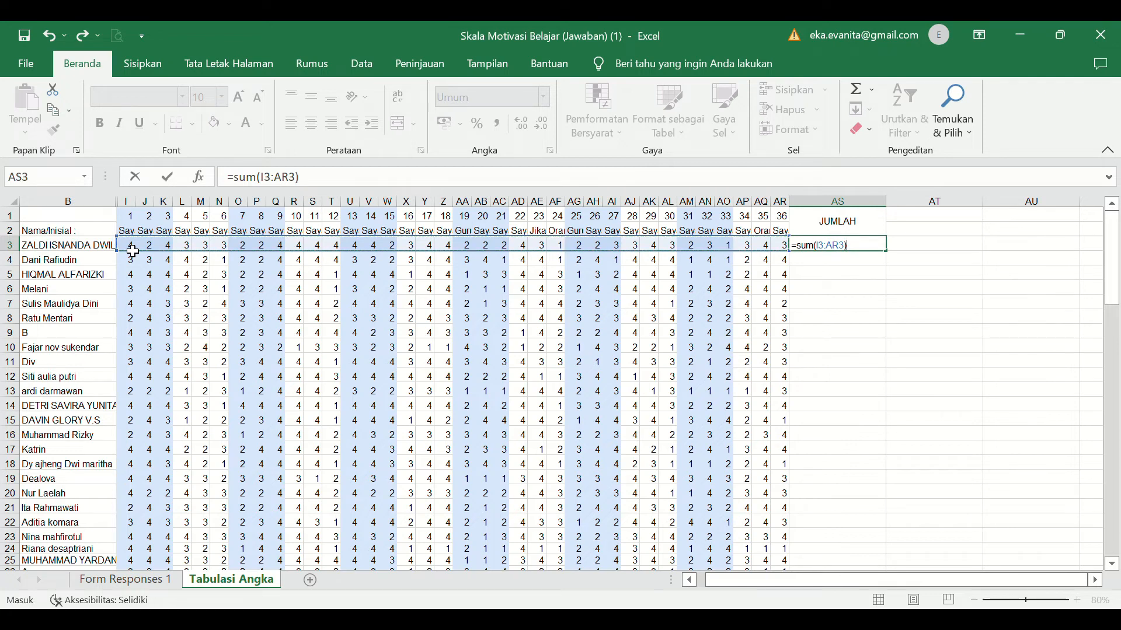
key(Return)
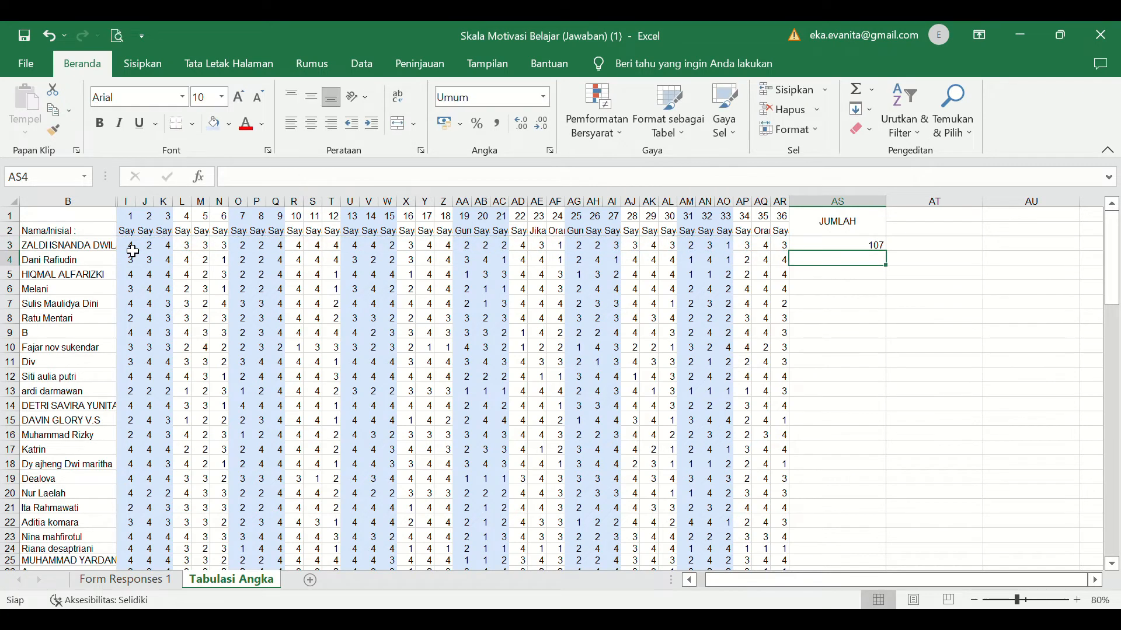
- Fill the AS3 sum formula down to row 104 and narrow the JUMLAH column
click(841, 250)
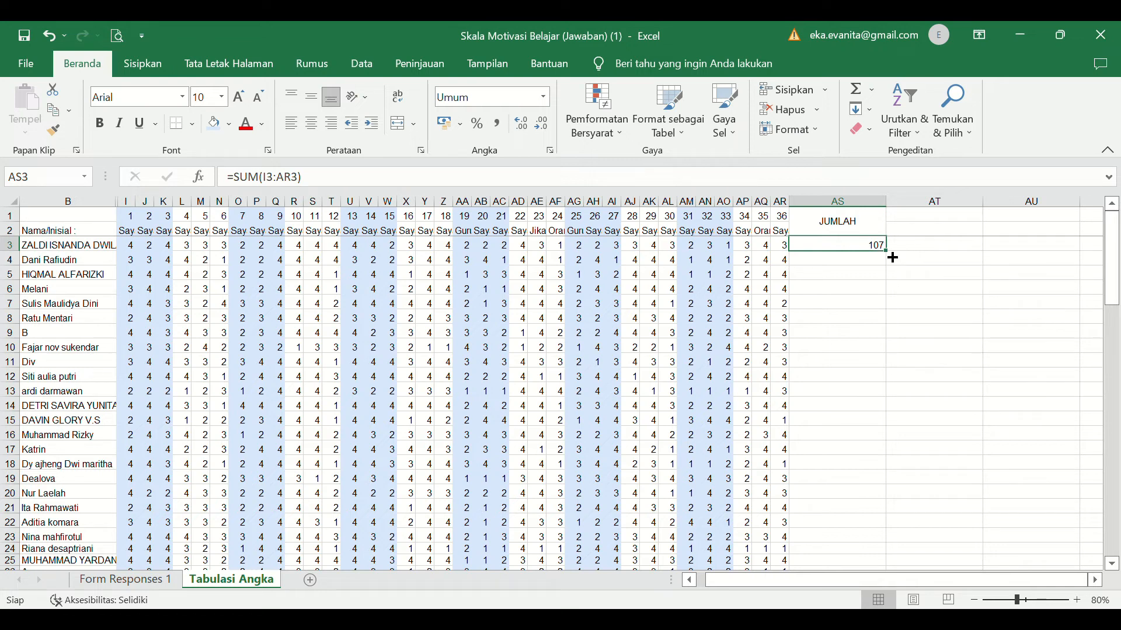
drag(893, 257, 862, 435)
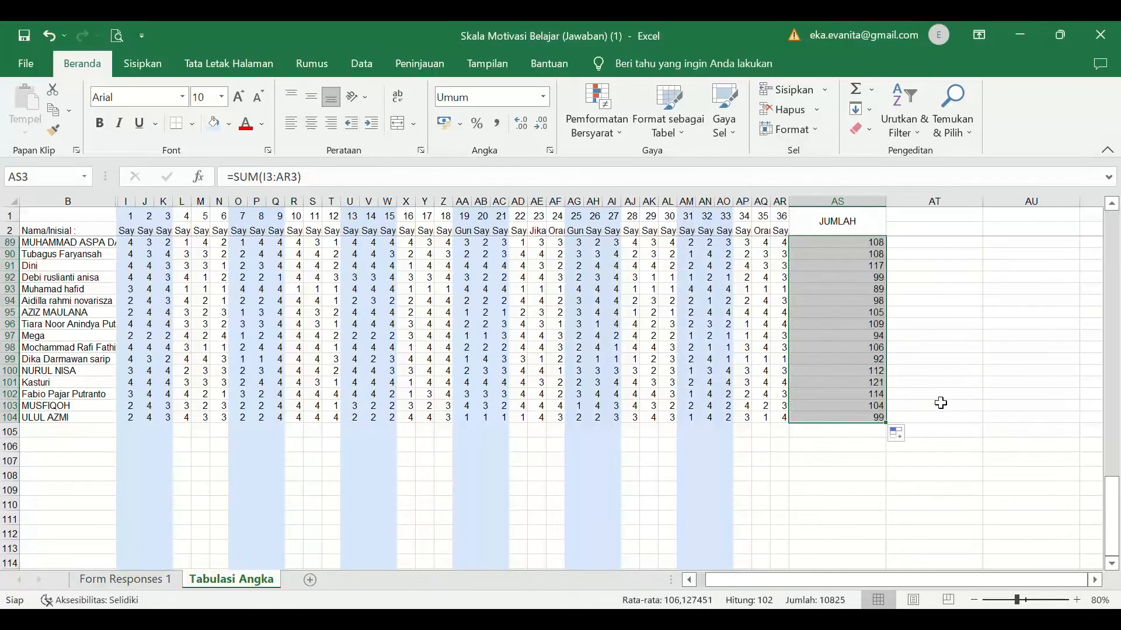
drag(894, 210, 842, 212)
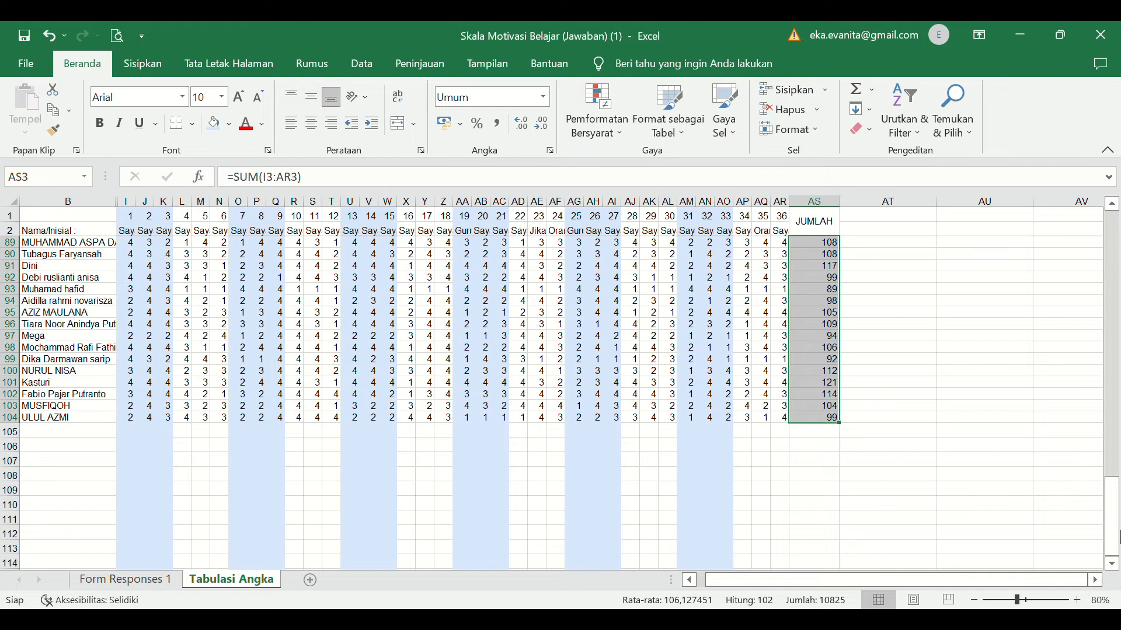
- Enter the label TOTAL in cell B105, below the last respondent
mouse_move(1113, 488)
mouse_down()
mouse_move(1118, 284)
mouse_move(1116, 501)
mouse_up()
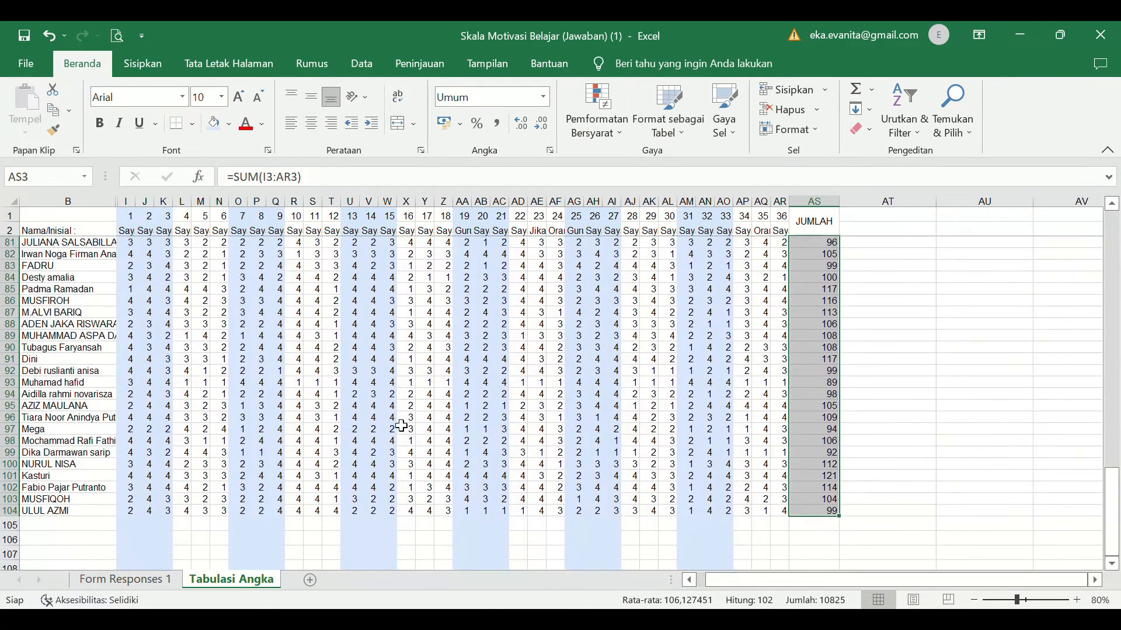
click(66, 529)
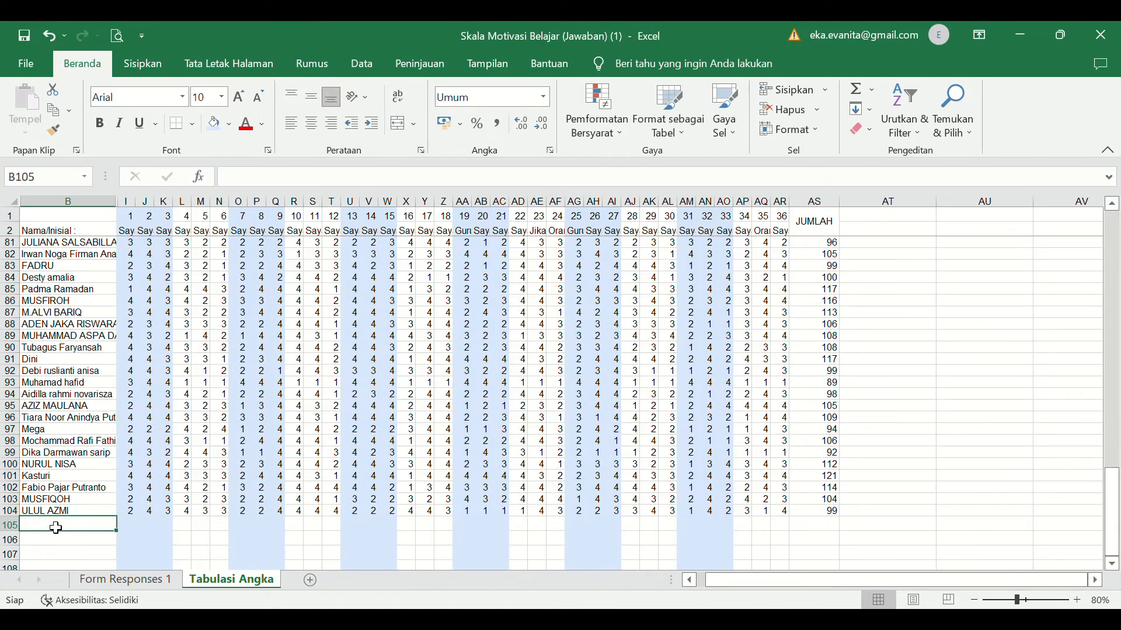
double_click(55, 528)
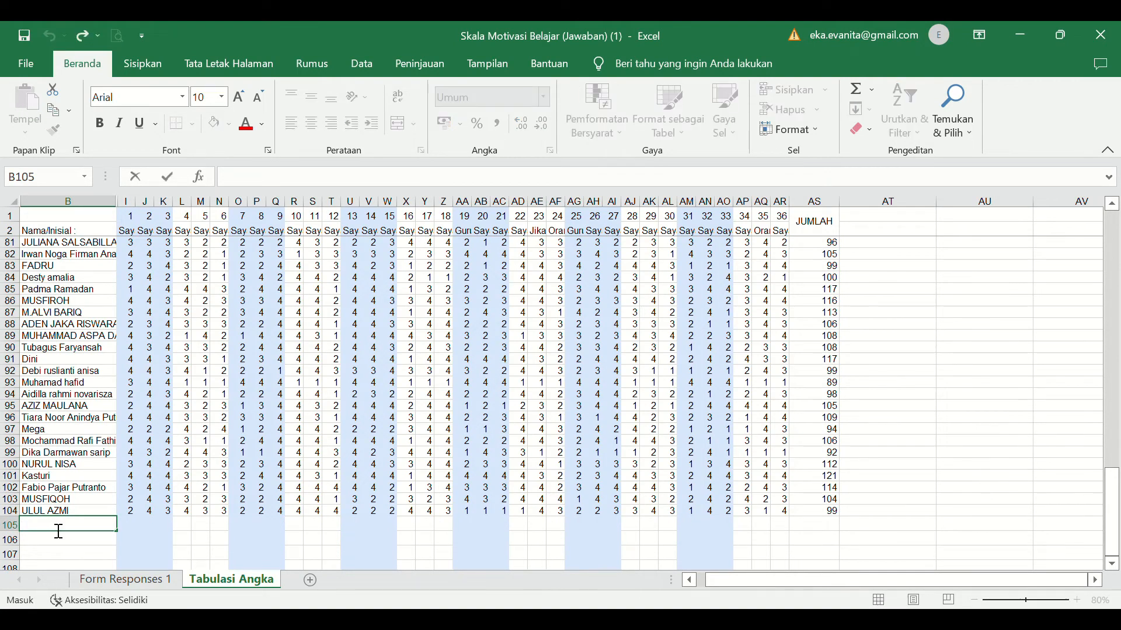
click(127, 202)
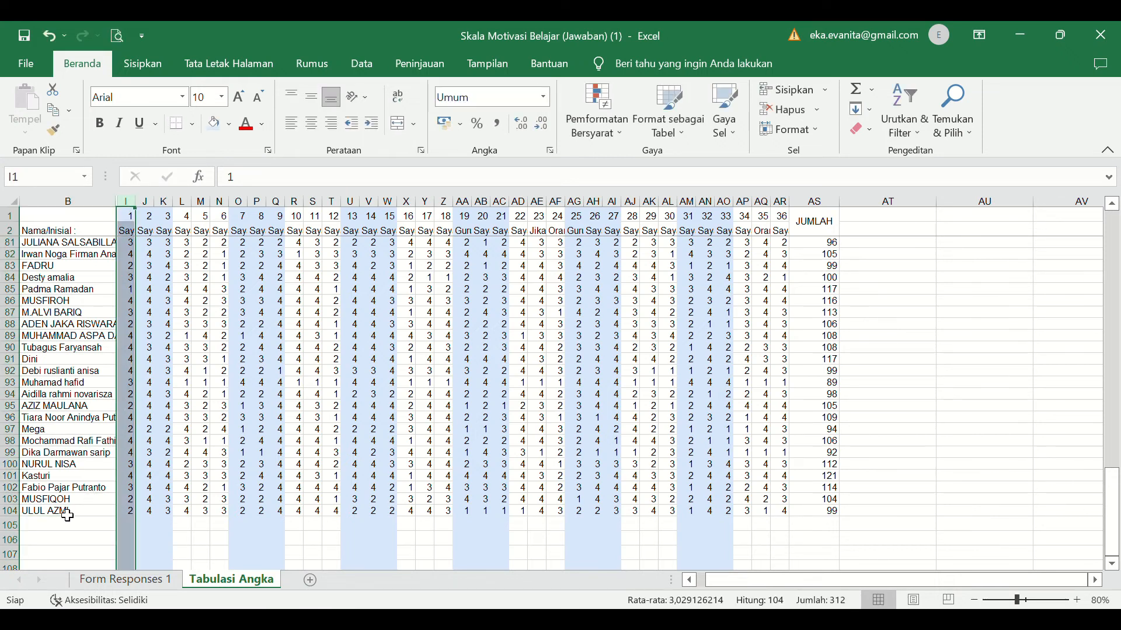
double_click(45, 526)
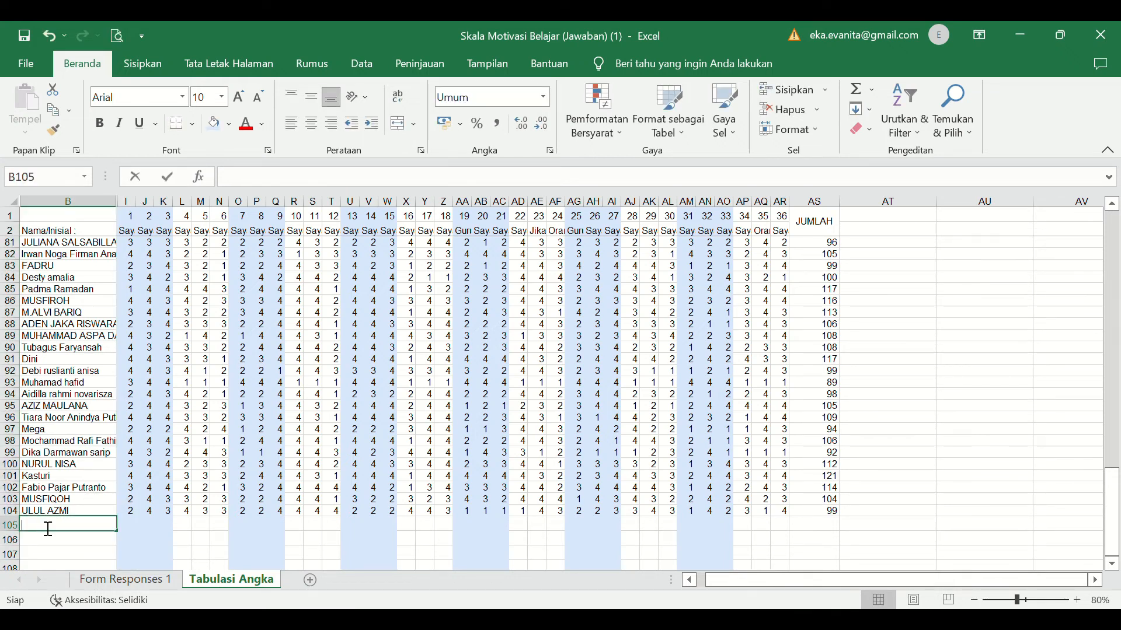
text(TOTA)
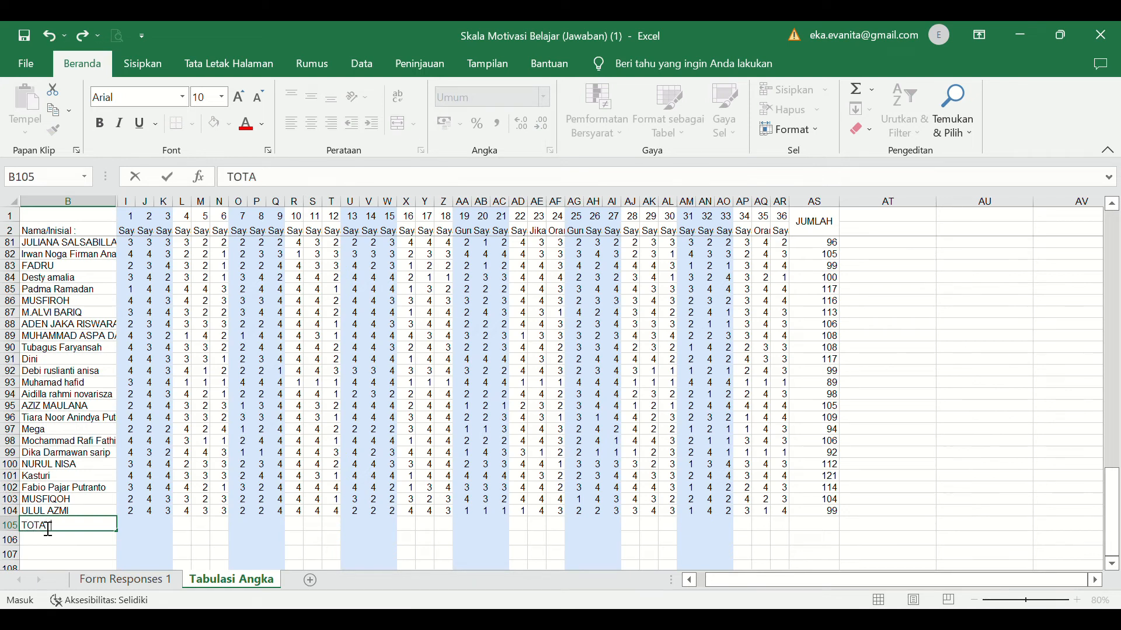
text(L)
- Enter the formula =SUM(I3:I104) in cell I105 to total the scores of item 1
click(131, 526)
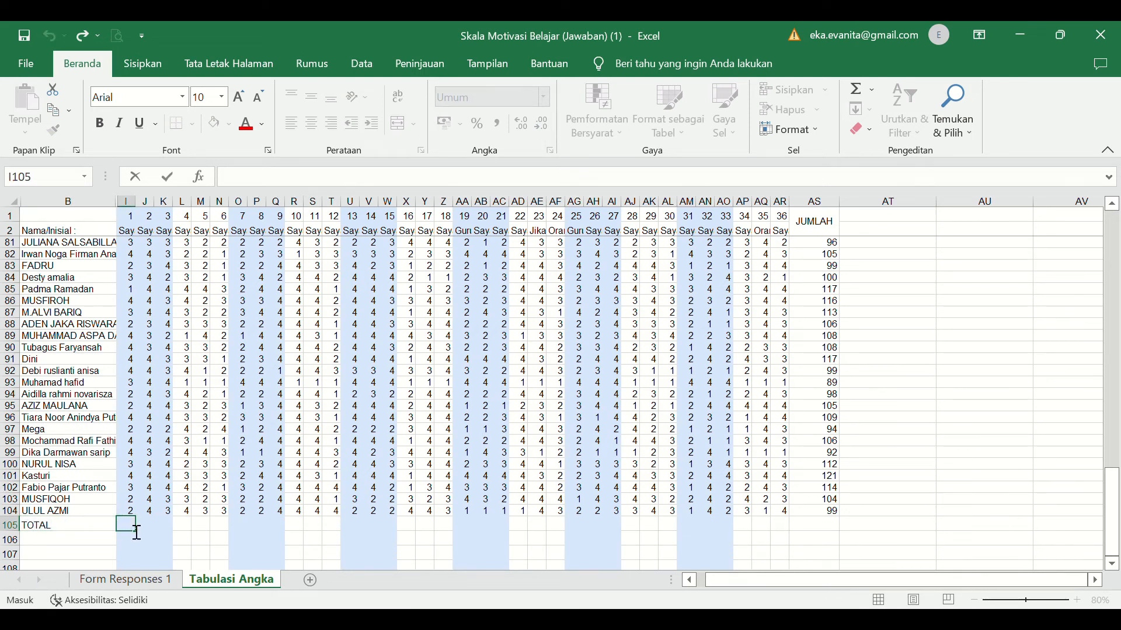
text(=sum()
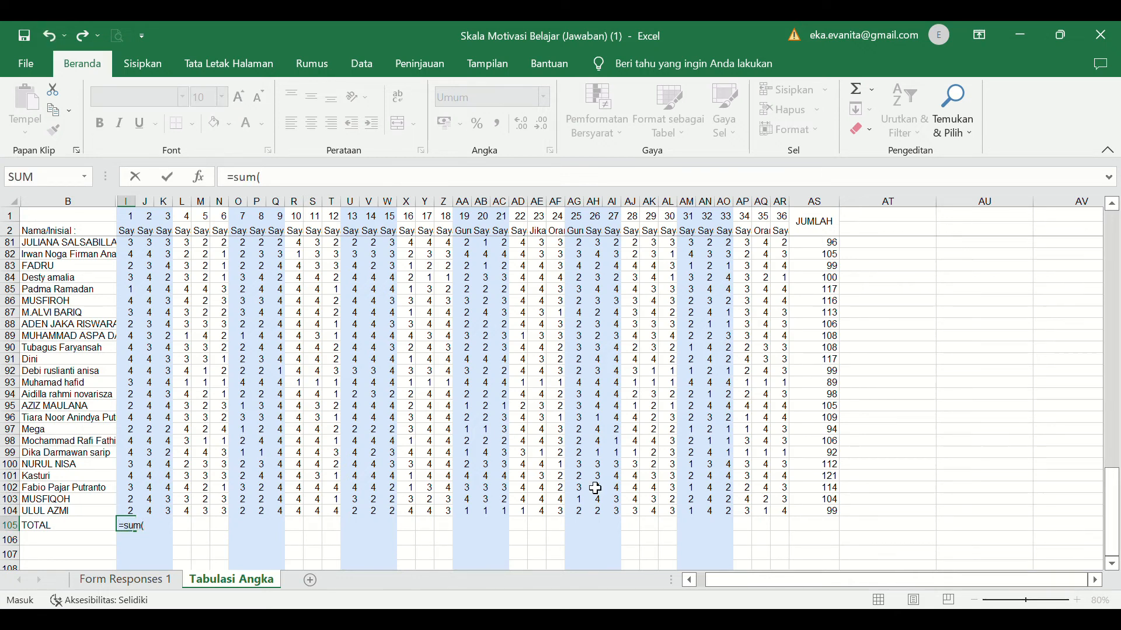
drag(1112, 511, 1113, 258)
click(130, 250)
key(F8)
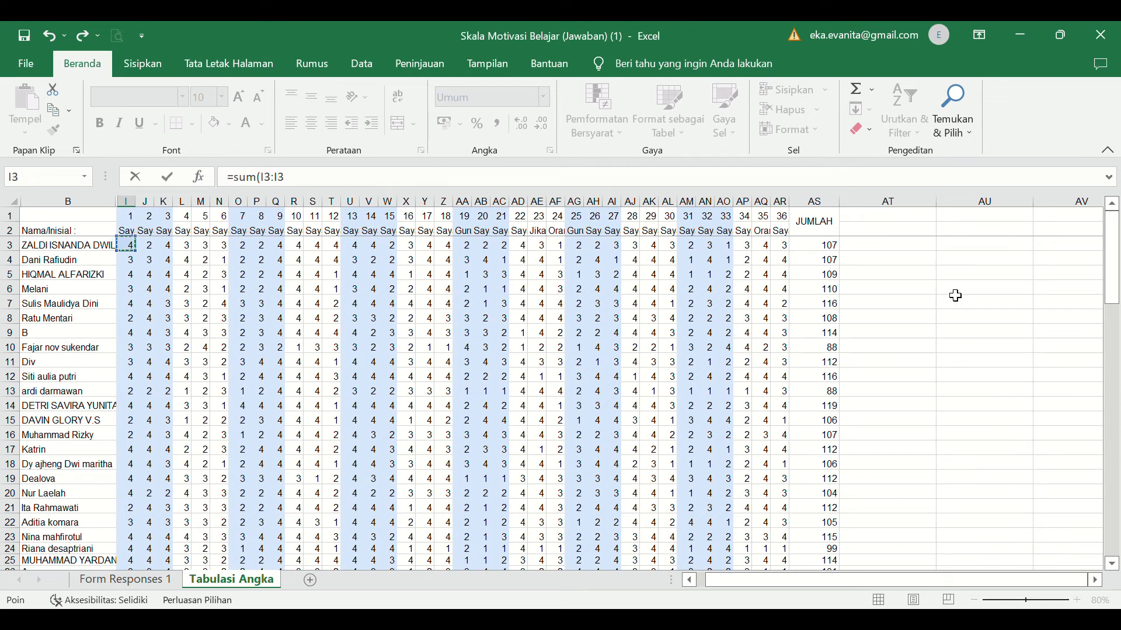
drag(1099, 280, 1118, 548)
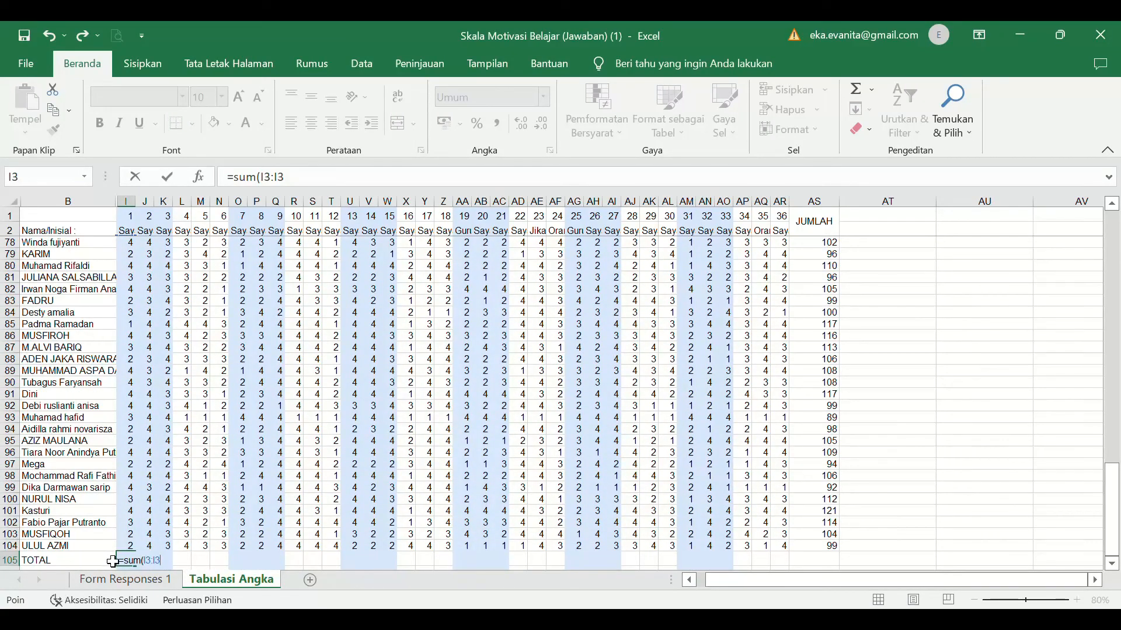
shift+click(128, 549)
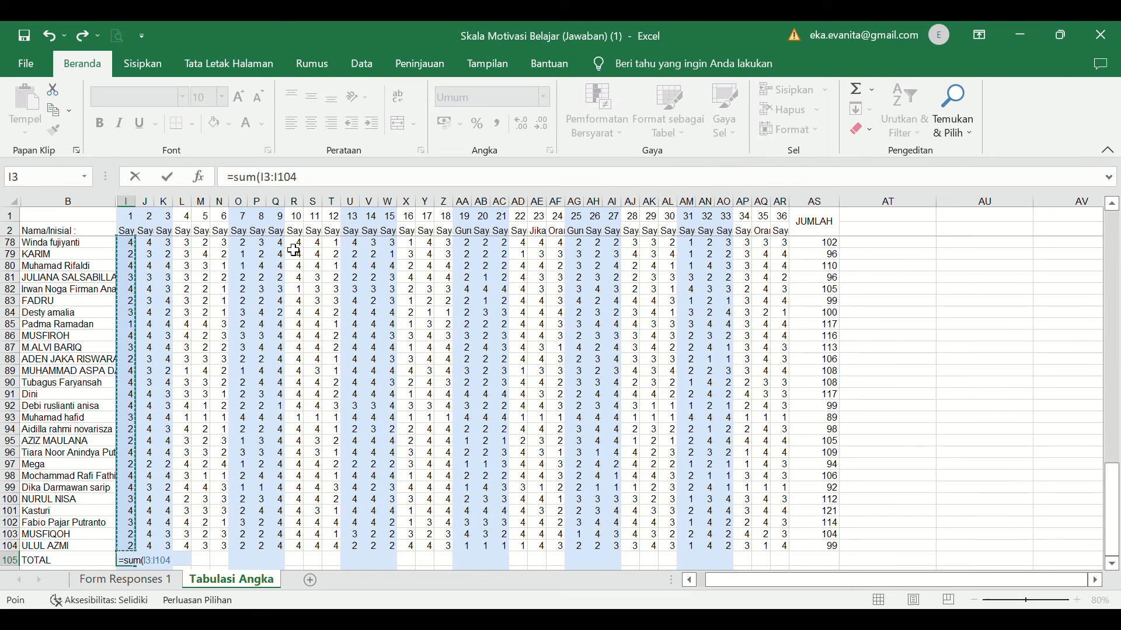
text())
key(Return)
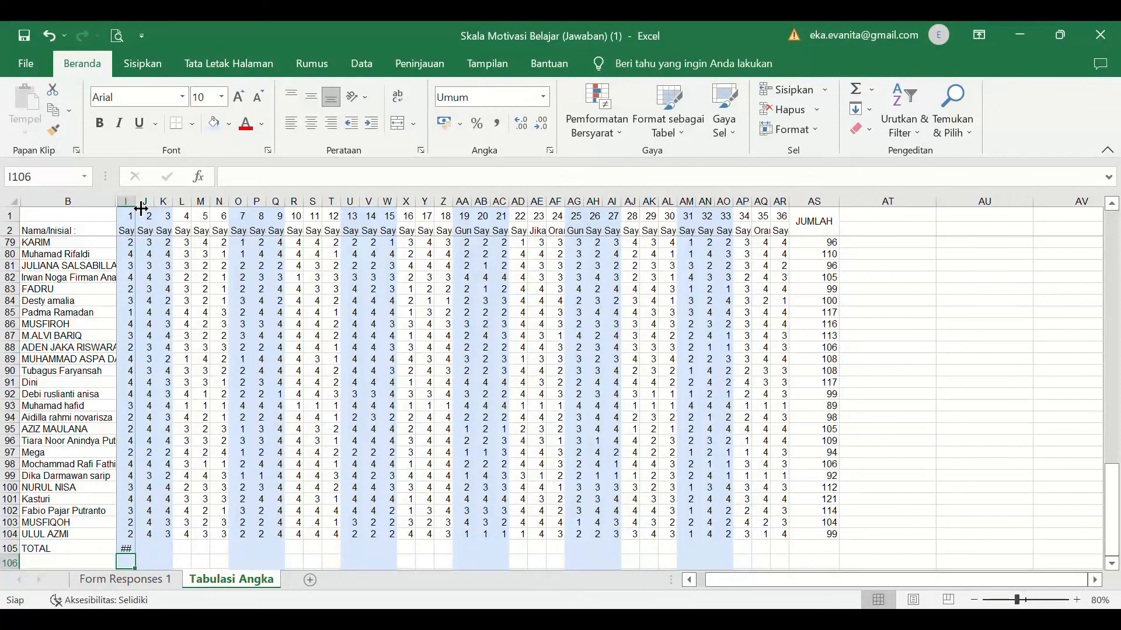
- Widen column I slightly and fill the I105 sum formula across the TOTAL row through column AS
click(131, 551)
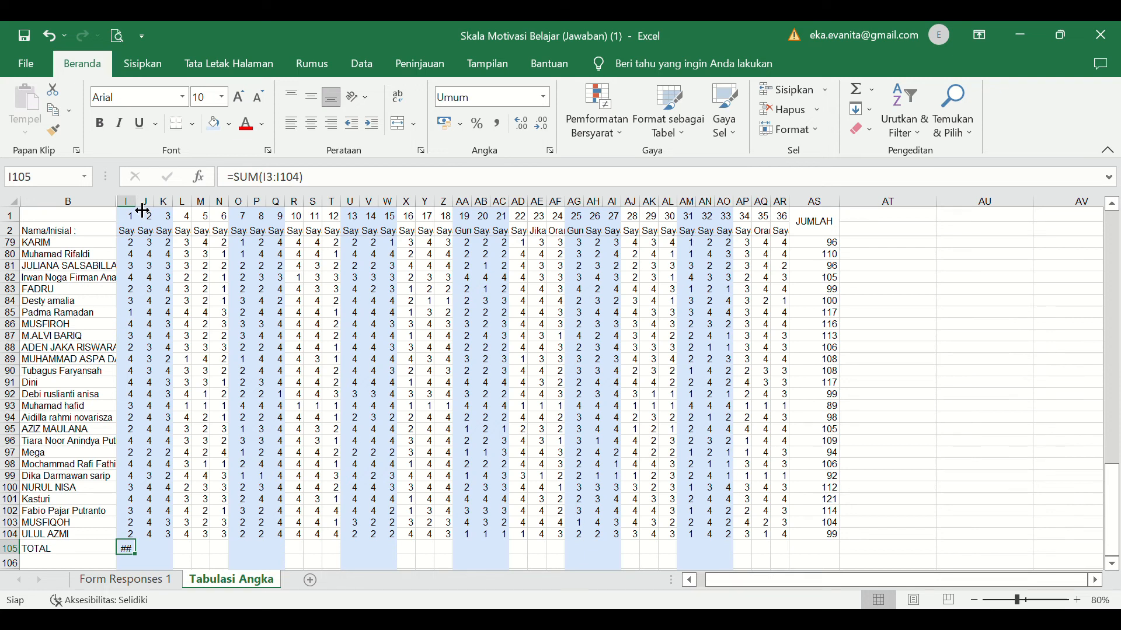
mouse_move(142, 212)
mouse_down()
mouse_move(162, 212)
mouse_move(147, 211)
mouse_up()
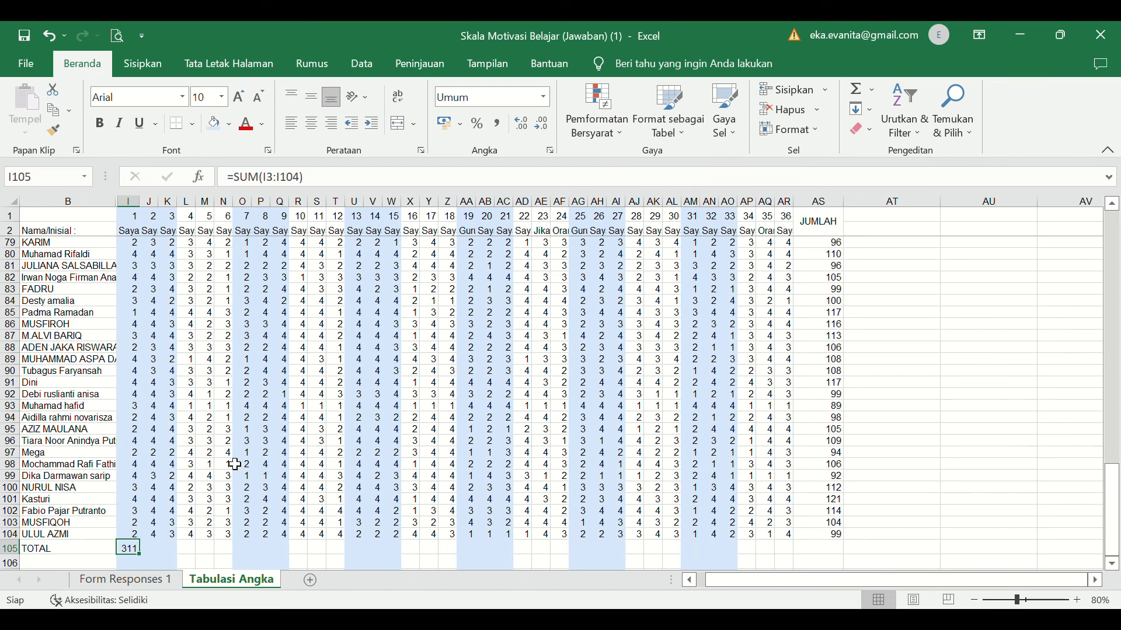
drag(147, 562, 846, 542)
drag(843, 538, 843, 539)
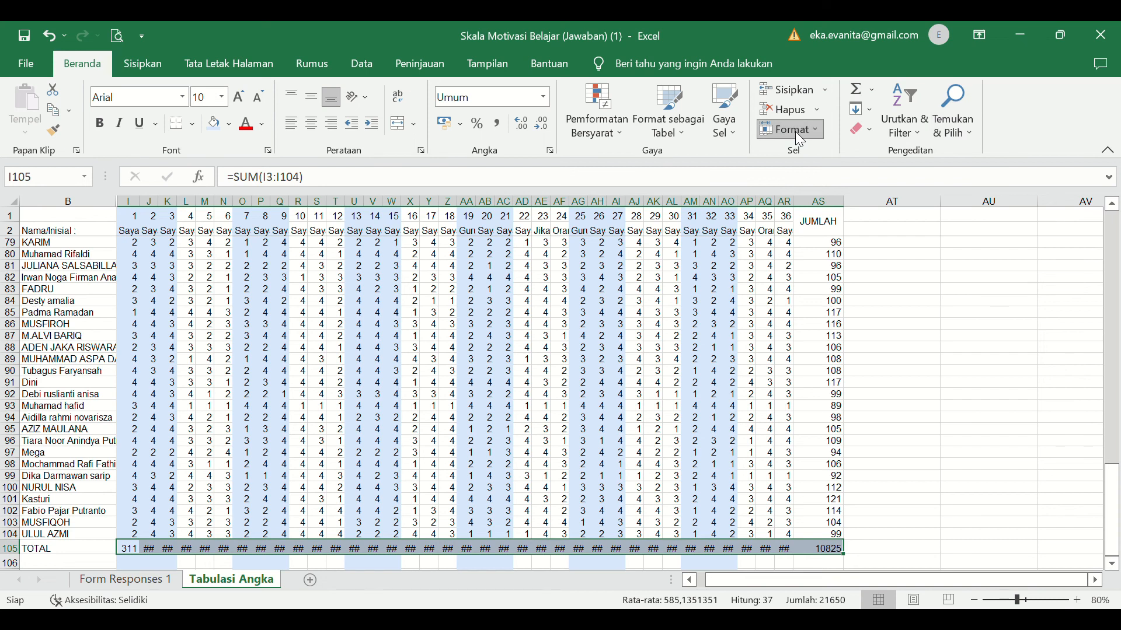
- Set one wider column width for columns I through AS so the TOTAL row values fit, and return to the first respondents
click(803, 217)
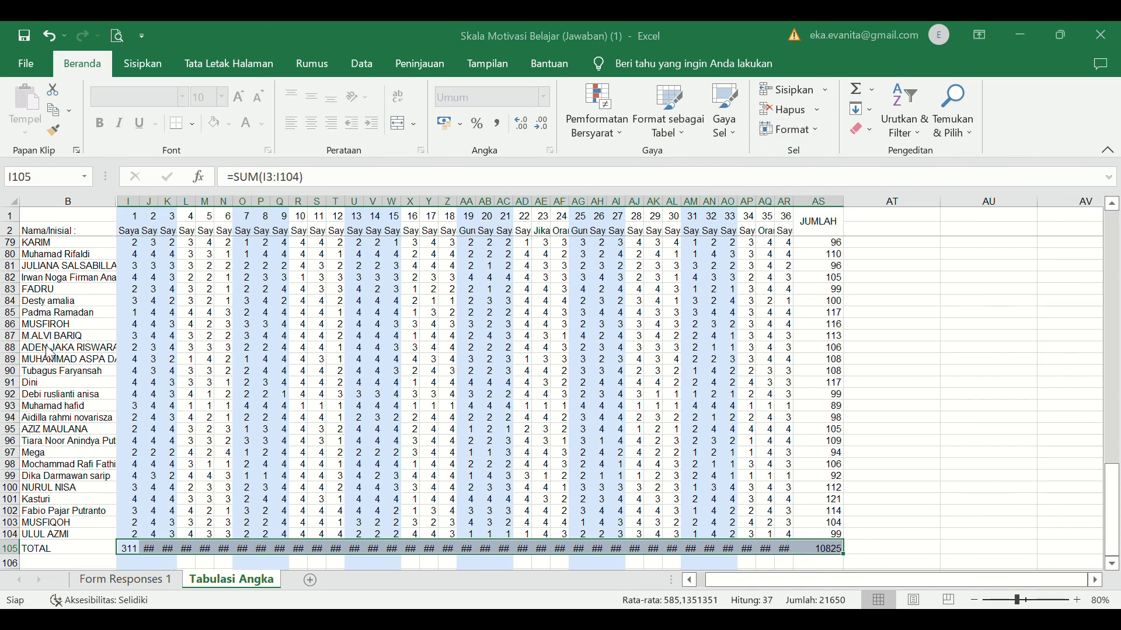
key(Return)
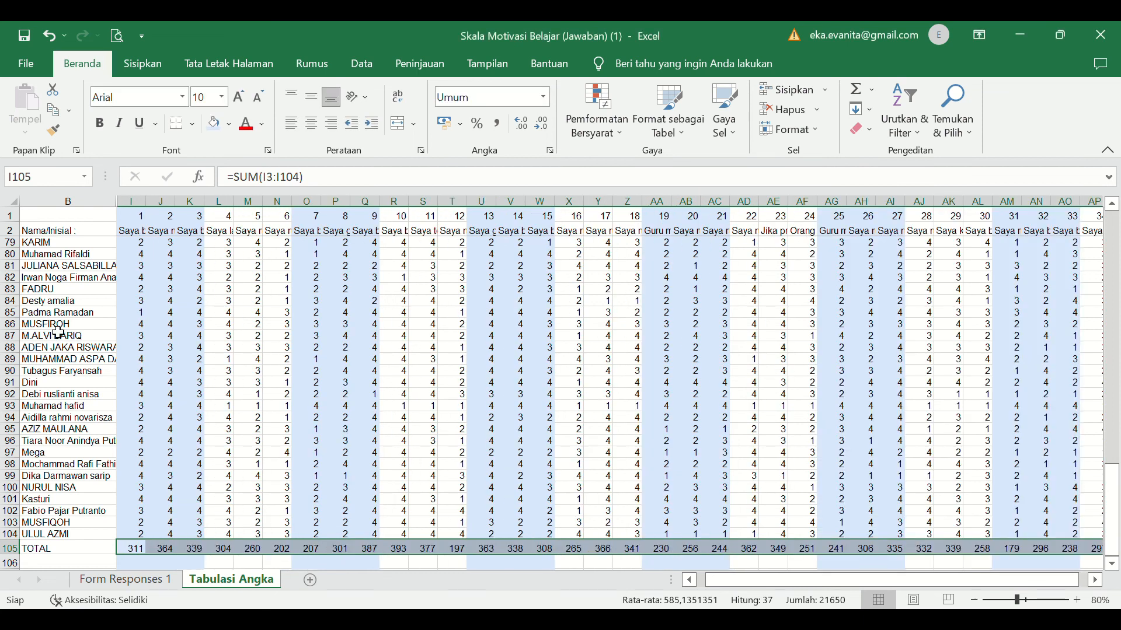
click(553, 478)
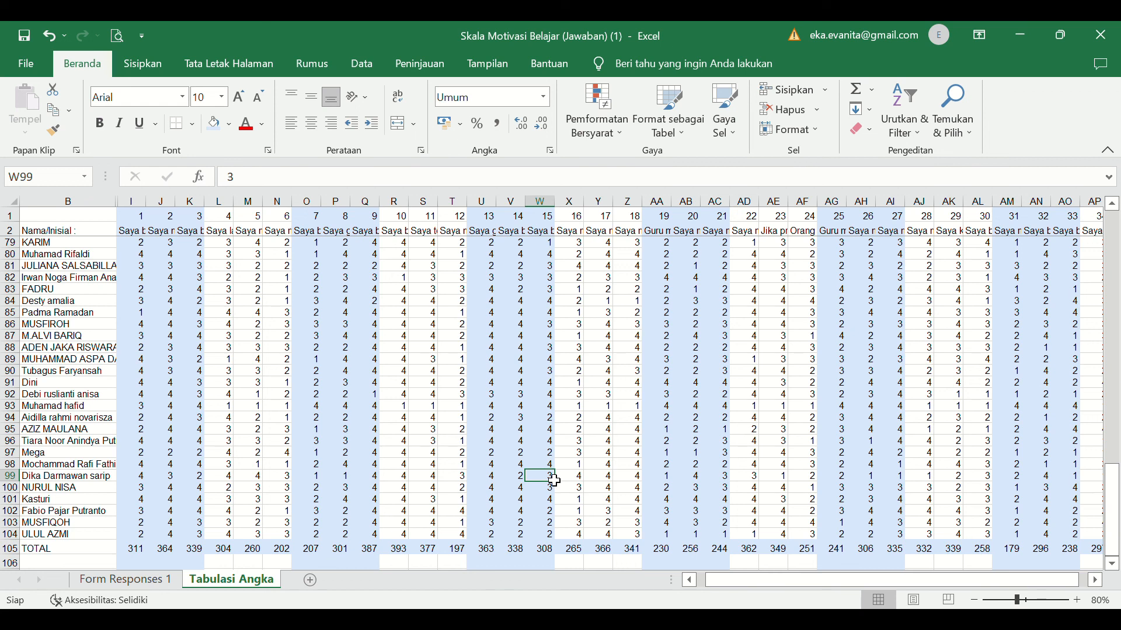
drag(1112, 507, 1115, 204)
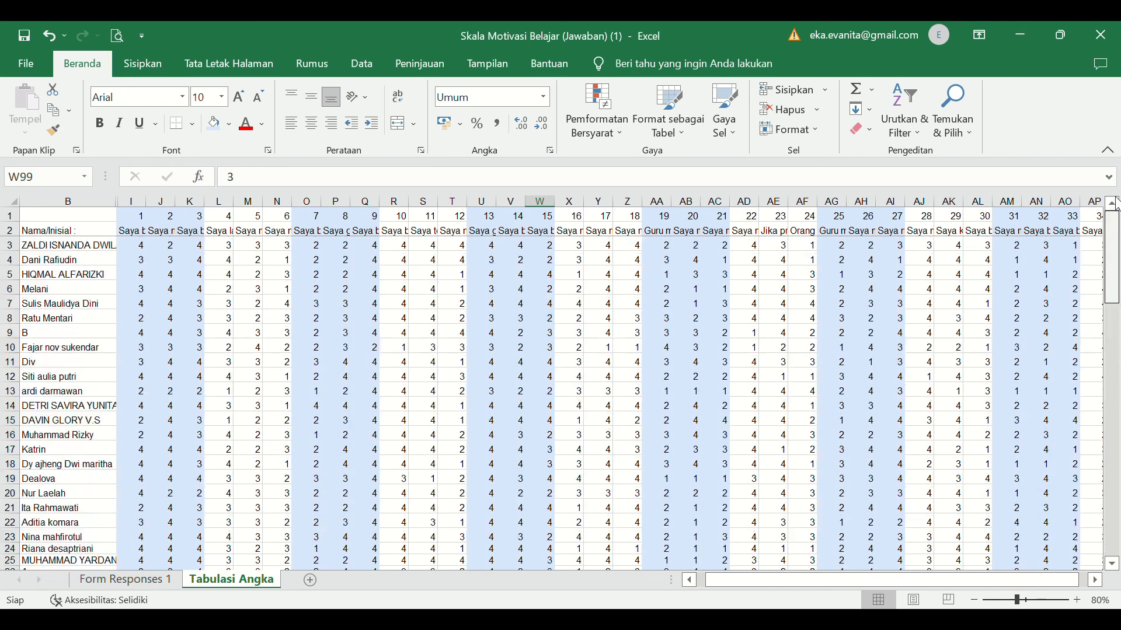